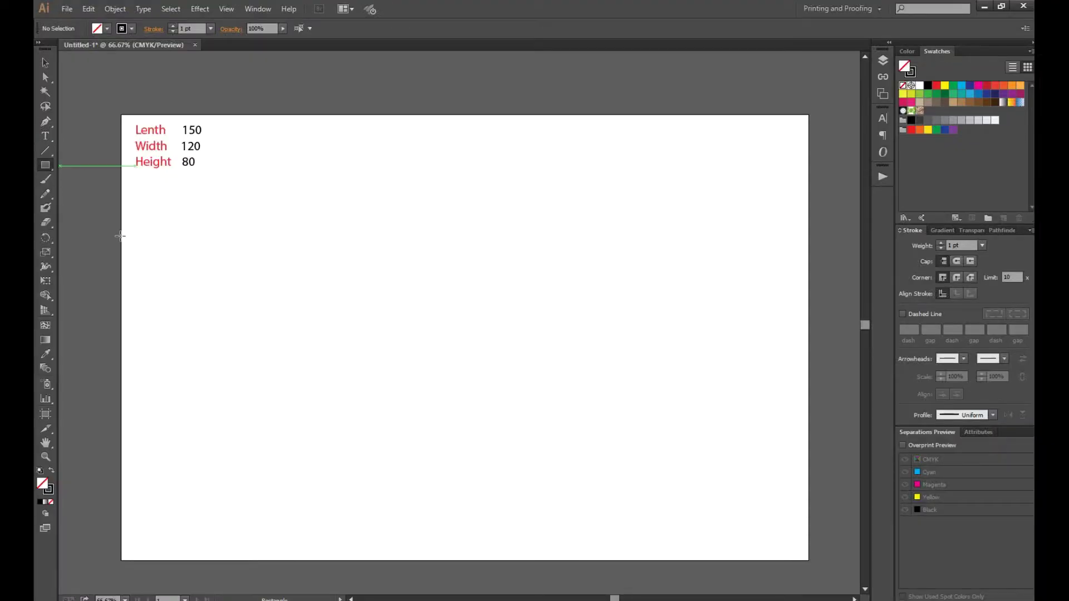
Drag out a first rectangle on the artboard below the length 150, width 120, height 80 notes.
{"action": "left_click_drag", "start_coordinate": [223, 279], "coordinate": [428, 384]}
Size the first panel to 150 mm wide by 80 mm tall.
{"action": "double_click", "coordinate": [607, 26]}
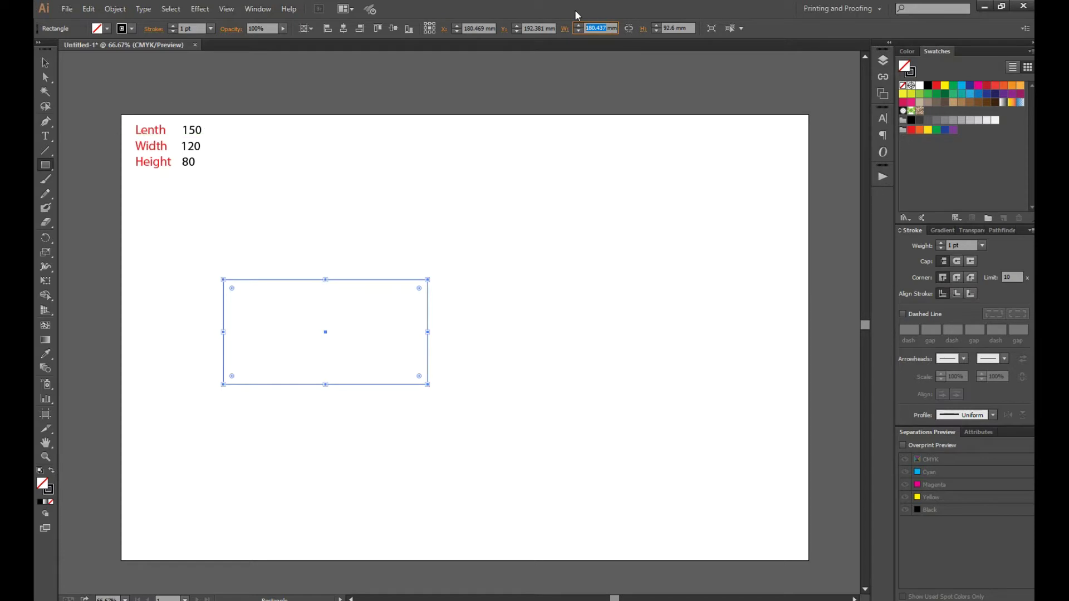
{"action": "type", "text": "150"}
{"action": "key", "text": "Return"}
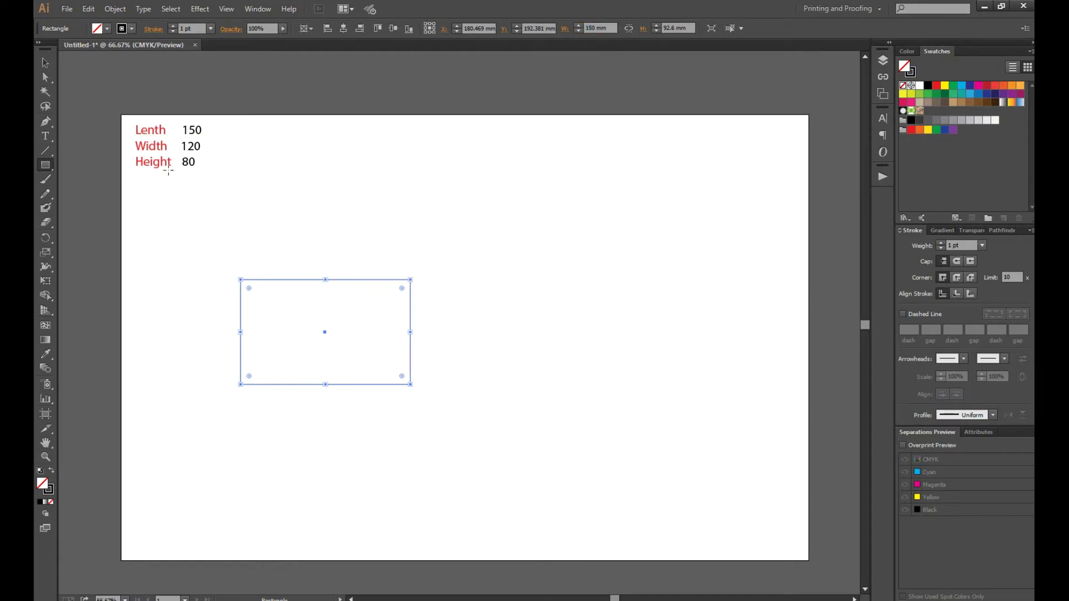
{"action": "double_click", "coordinate": [679, 28]}
{"action": "type", "text": "80"}
{"action": "key", "text": "Return"}
Duplicate the panel, make the copy 120 mm wide, and butt it against the first.
{"action": "left_click", "coordinate": [45, 62]}
{"action": "left_click", "coordinate": [329, 307]}
{"action": "left_click_drag", "start_coordinate": [322, 288], "coordinate": [512, 300]}
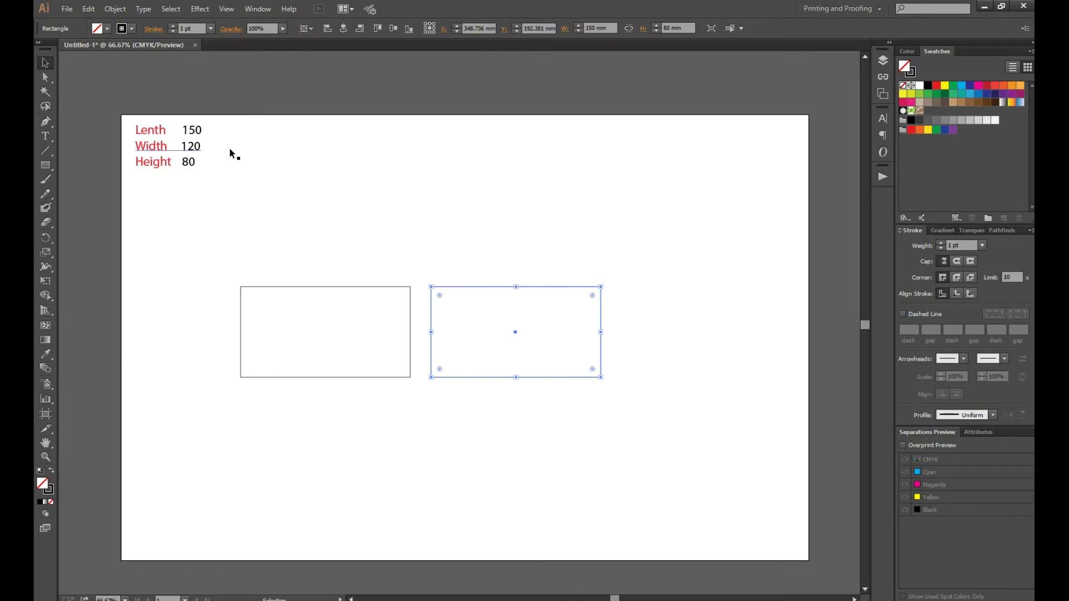
{"action": "double_click", "coordinate": [588, 28]}
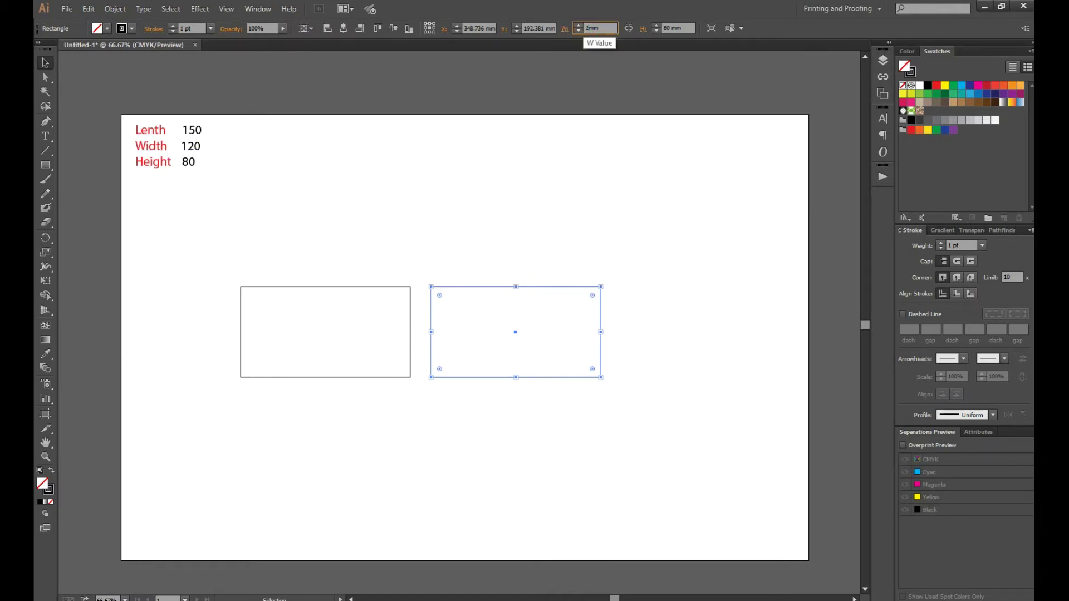
{"action": "key", "text": "Return"}
{"action": "left_click_drag", "start_coordinate": [492, 285], "coordinate": [454, 285]}
Copy both panels rightward to make a four-panel row, then move the row down-left.
{"action": "left_click", "coordinate": [278, 289], "text": "shift"}
{"action": "left_click_drag", "start_coordinate": [355, 287], "coordinate": [661, 288]}
{"action": "left_click_drag", "start_coordinate": [334, 263], "coordinate": [819, 435]}
{"action": "left_click_drag", "start_coordinate": [769, 375], "coordinate": [692, 408]}
{"action": "left_click", "coordinate": [606, 227]}
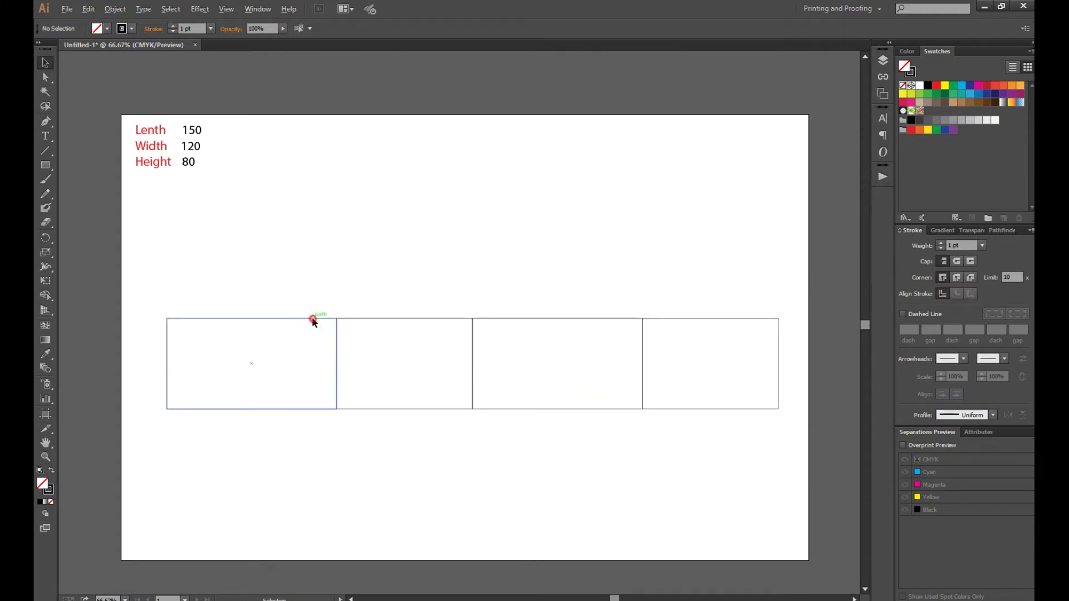
Add a 12 mm glue strip at the row's left end and duplicate the four panels below.
{"action": "left_click_drag", "start_coordinate": [313, 321], "coordinate": [268, 320]}
{"action": "left_click", "coordinate": [591, 28]}
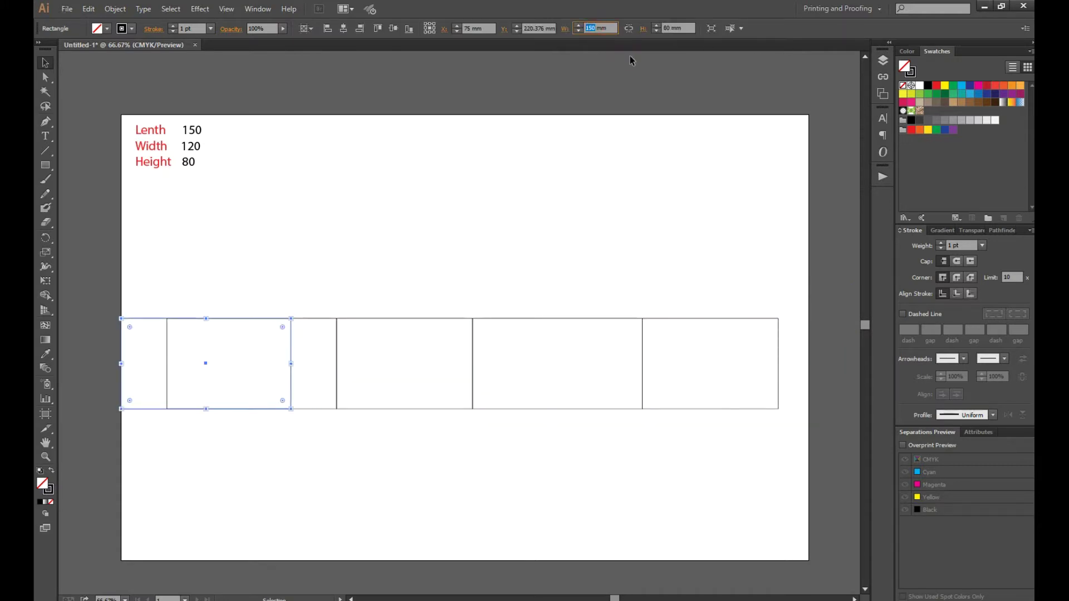
{"action": "type", "text": "2"}
{"action": "key", "text": "Return"}
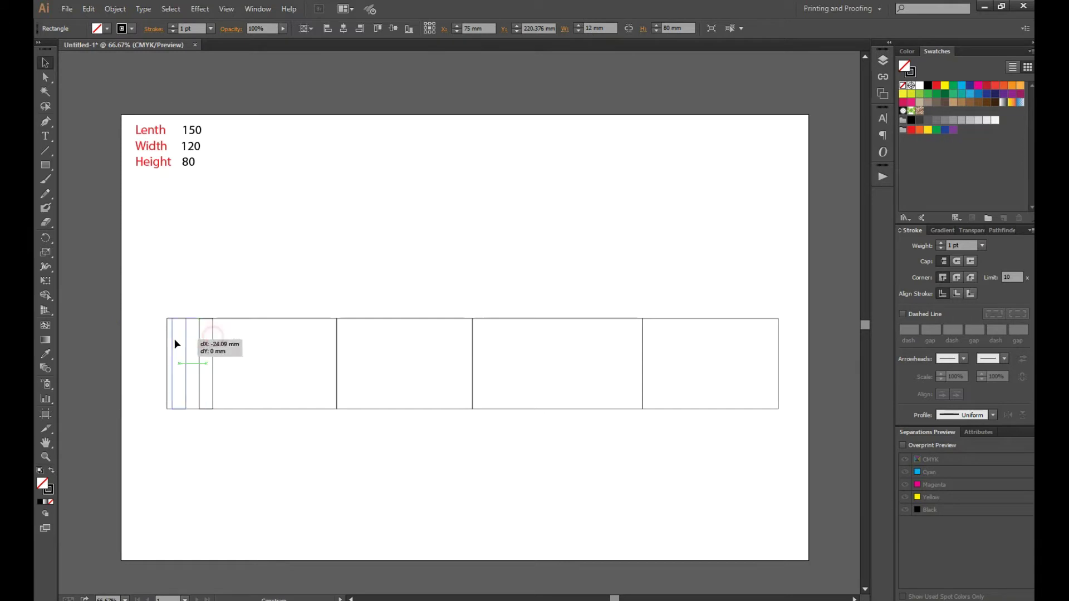
{"action": "left_click_drag", "start_coordinate": [213, 341], "coordinate": [167, 343]}
{"action": "left_click", "coordinate": [195, 296]}
{"action": "mouse_move", "coordinate": [299, 390]}
{"action": "left_mouse_down"}
{"action": "mouse_move", "coordinate": [666, 447]}
{"action": "mouse_move", "coordinate": [669, 409]}
{"action": "mouse_move", "coordinate": [681, 520]}
{"action": "left_mouse_up"}
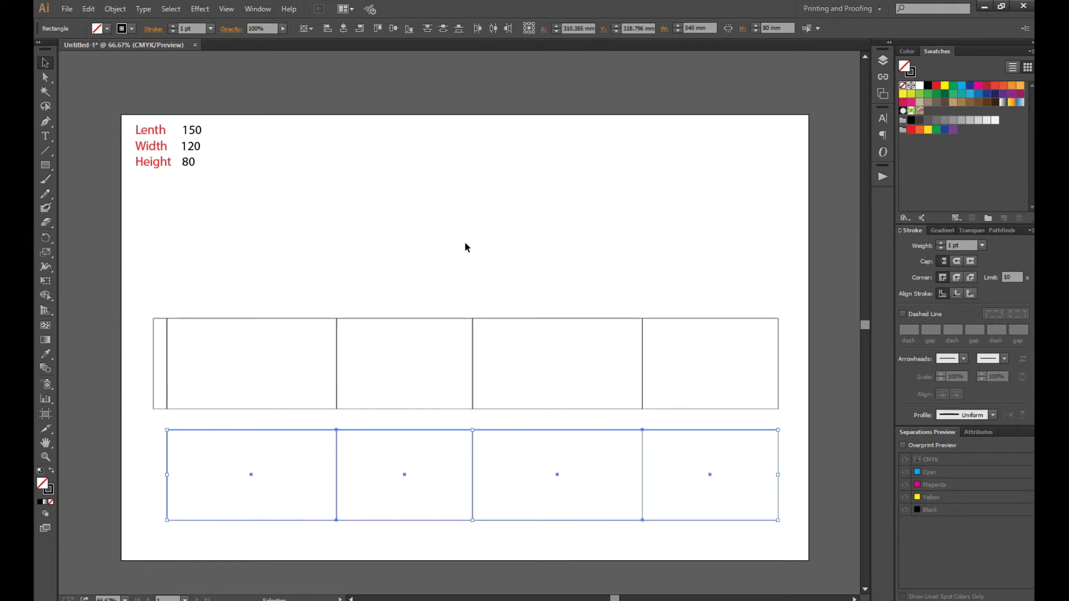
Resize the duplicated lower row to 60 mm tall (120/2).
{"action": "left_click", "coordinate": [464, 242]}
{"action": "left_click", "coordinate": [389, 319]}
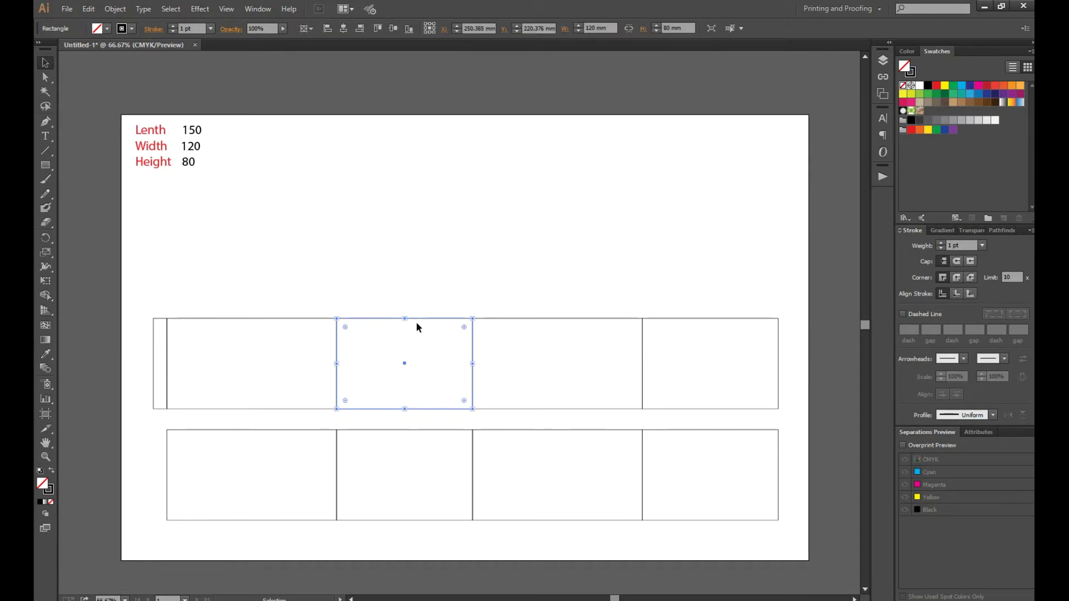
{"action": "left_click_drag", "start_coordinate": [259, 421], "coordinate": [693, 519]}
{"action": "left_click", "coordinate": [772, 28]}
{"action": "double_click", "coordinate": [772, 28]}
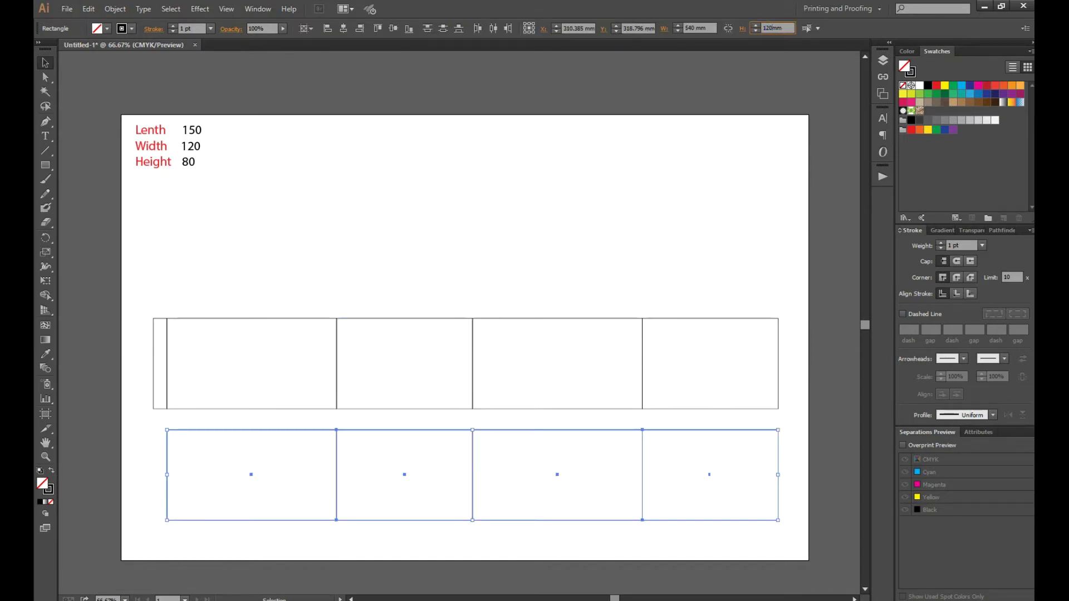
{"action": "type", "text": "60"}
{"action": "key", "text": "Return"}
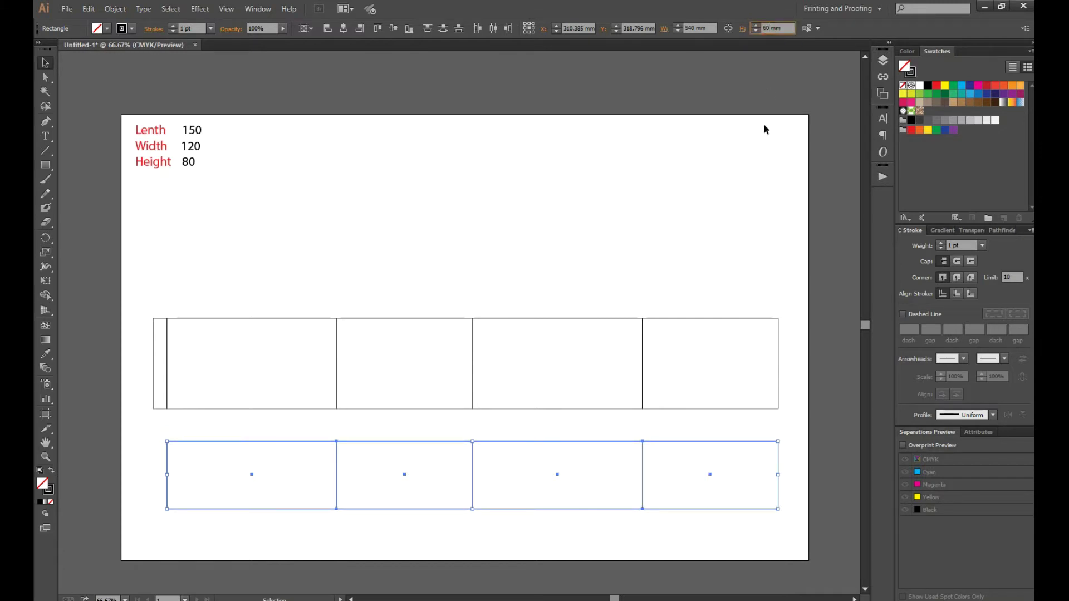
Snap the 60 mm row under the main panels and copy the first panel above.
{"action": "left_click_drag", "start_coordinate": [357, 443], "coordinate": [357, 409]}
{"action": "left_click", "coordinate": [376, 506]}
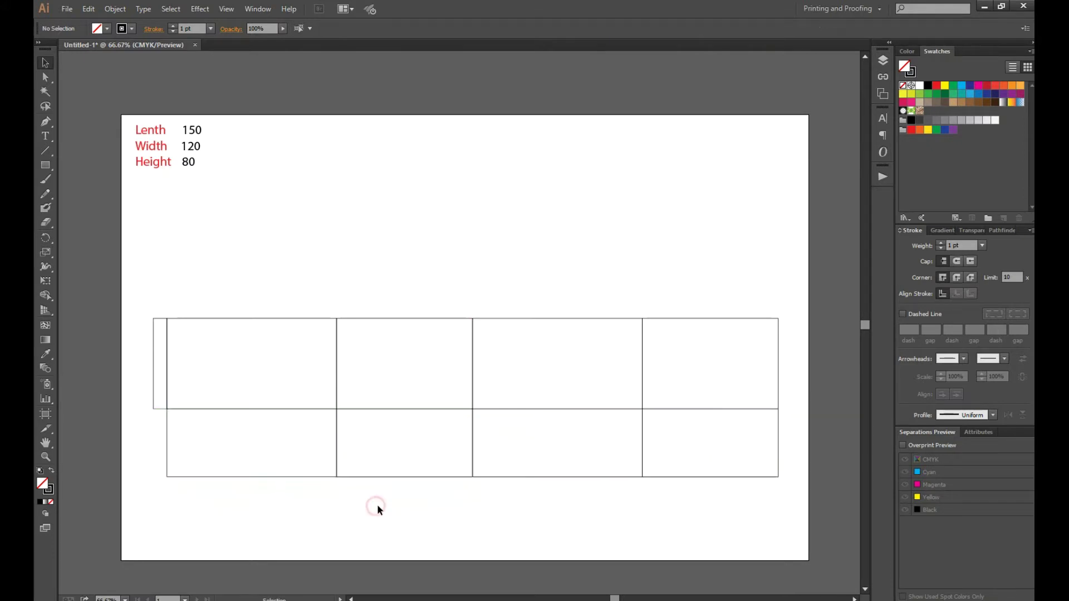
{"action": "left_click_drag", "start_coordinate": [298, 319], "coordinate": [298, 207]}
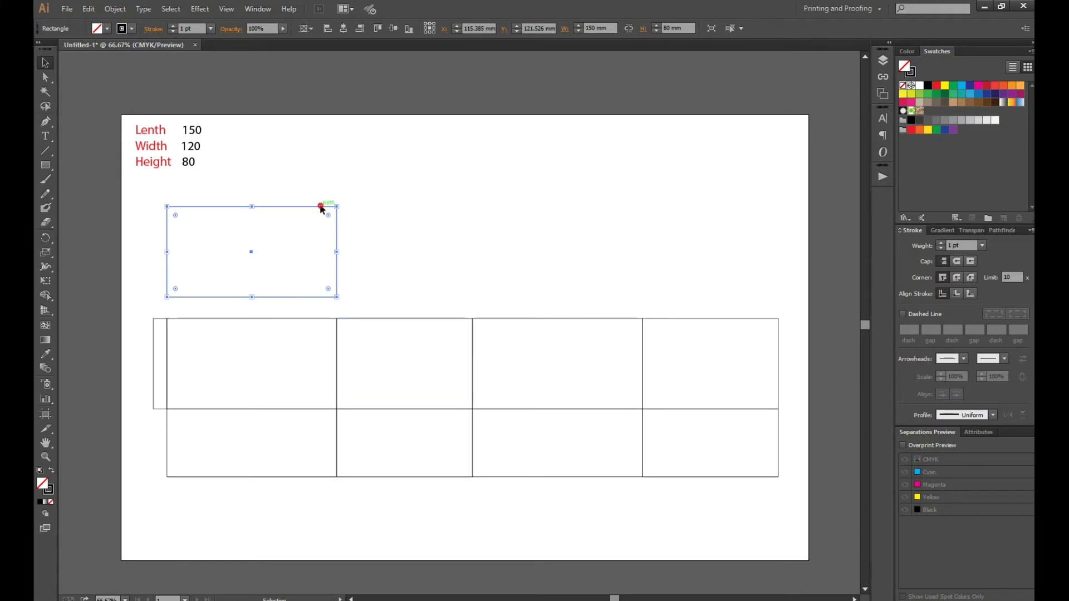
Make the panel copy 120 mm tall and seat it as a lid atop the first 150 mm panel.
{"action": "double_click", "coordinate": [670, 28]}
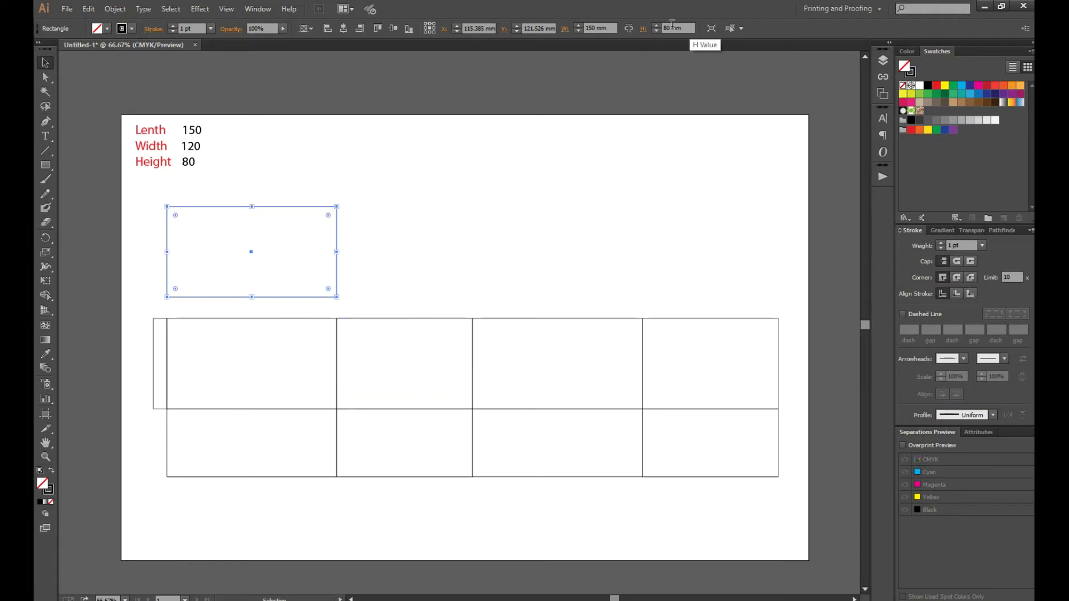
{"action": "type", "text": "120"}
{"action": "key", "text": "Return"}
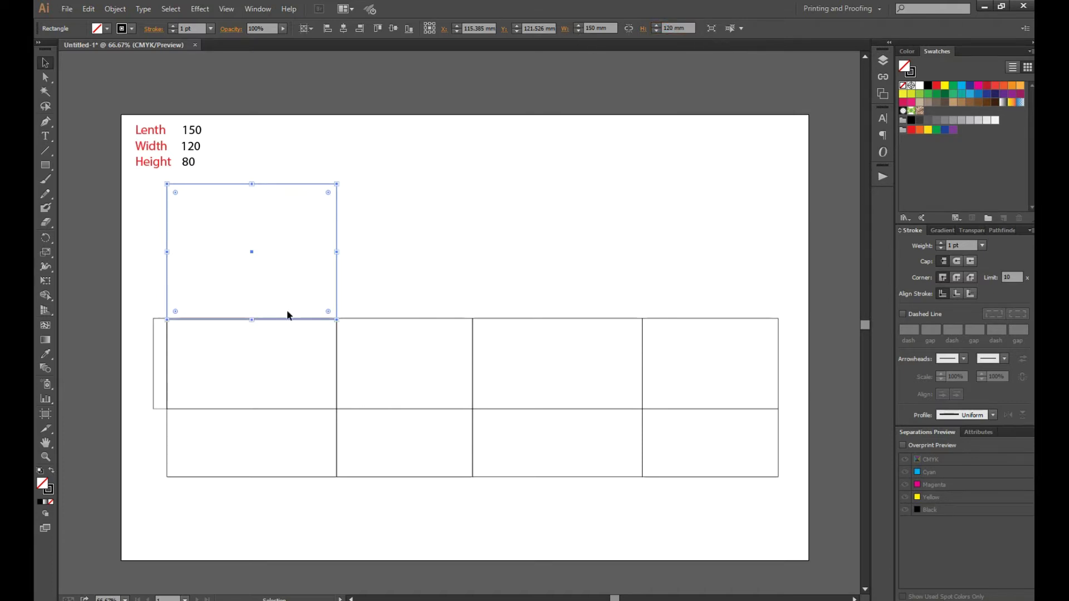
{"action": "mouse_move", "coordinate": [338, 277]}
{"action": "left_mouse_down"}
{"action": "mouse_move", "coordinate": [334, 259]}
{"action": "mouse_move", "coordinate": [337, 287]}
{"action": "left_mouse_up"}
{"action": "mouse_move", "coordinate": [107, 286]}
{"action": "left_mouse_down"}
{"action": "mouse_move", "coordinate": [705, 325]}
{"action": "mouse_move", "coordinate": [702, 355]}
{"action": "left_mouse_up"}
{"action": "left_click", "coordinate": [437, 258]}
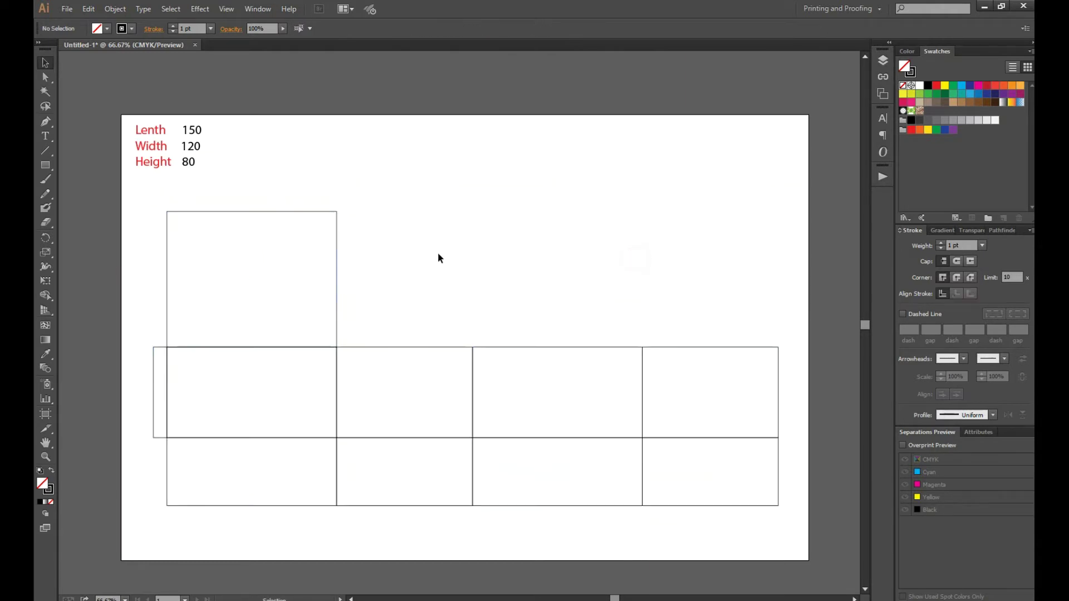
Nudge the lower-left flap's bottom edge down by the keyboard increment.
{"action": "key", "text": "a"}
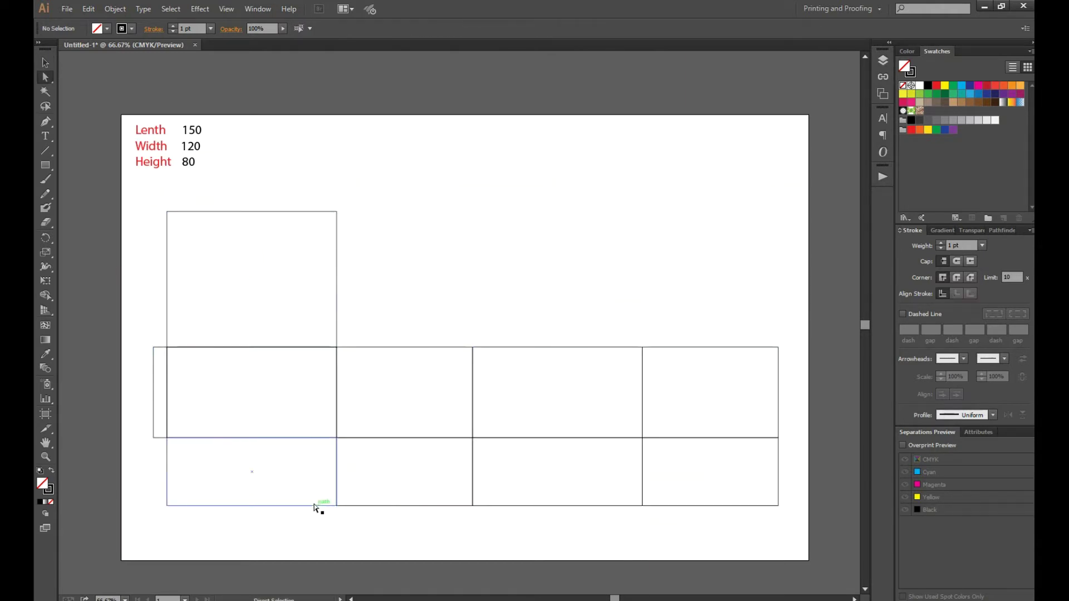
{"action": "left_click", "coordinate": [316, 506]}
{"action": "key", "text": "ctrl+k"}
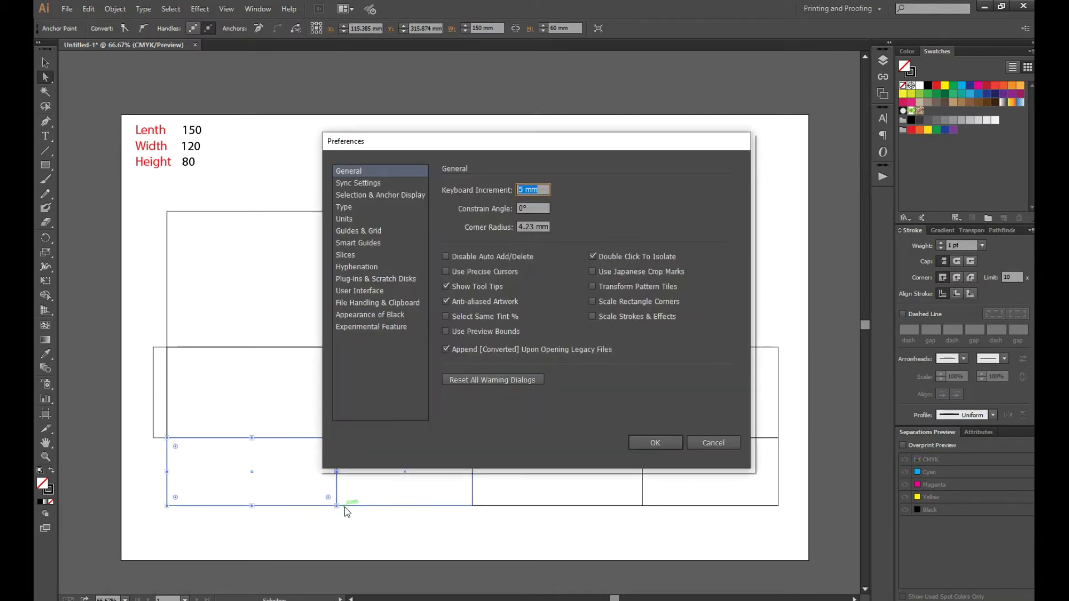
{"action": "key", "text": "Return"}
{"action": "key", "text": "Down"}
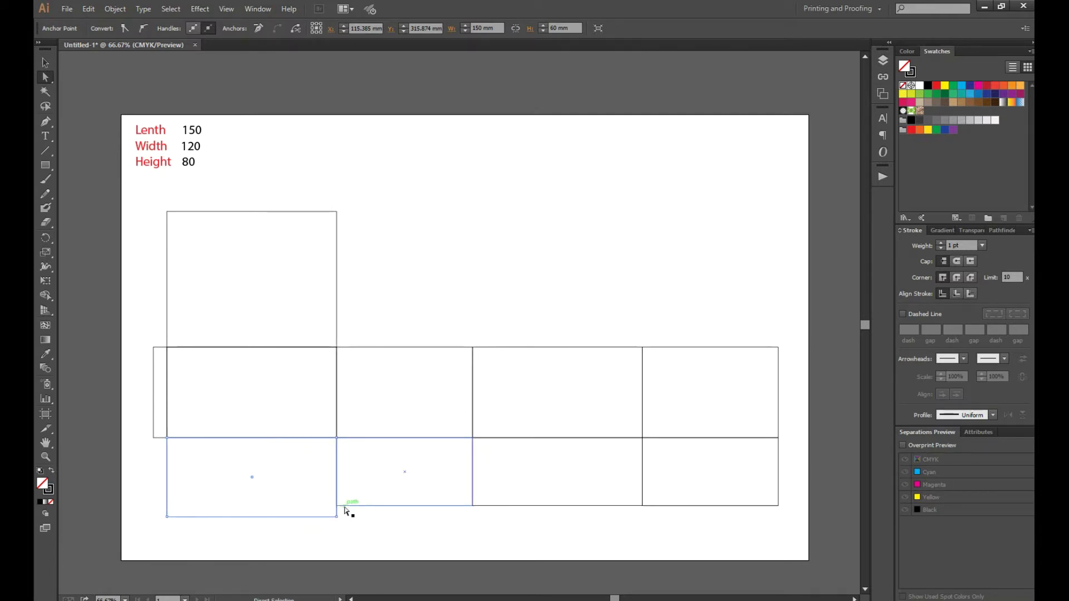
{"action": "key", "text": "v"}
{"action": "left_click", "coordinate": [550, 156]}
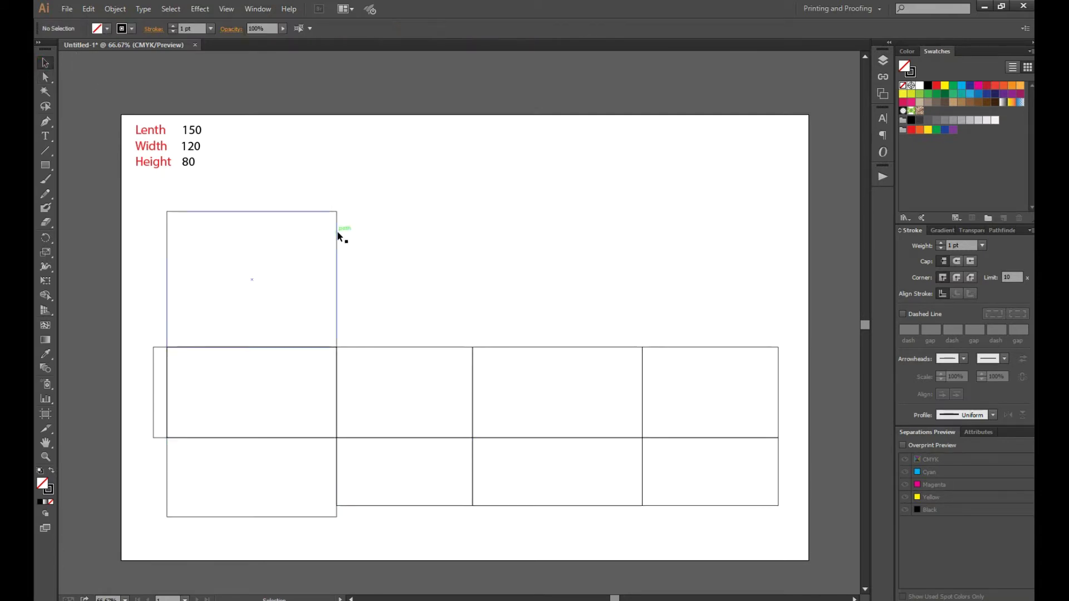
{"action": "key", "text": "z"}
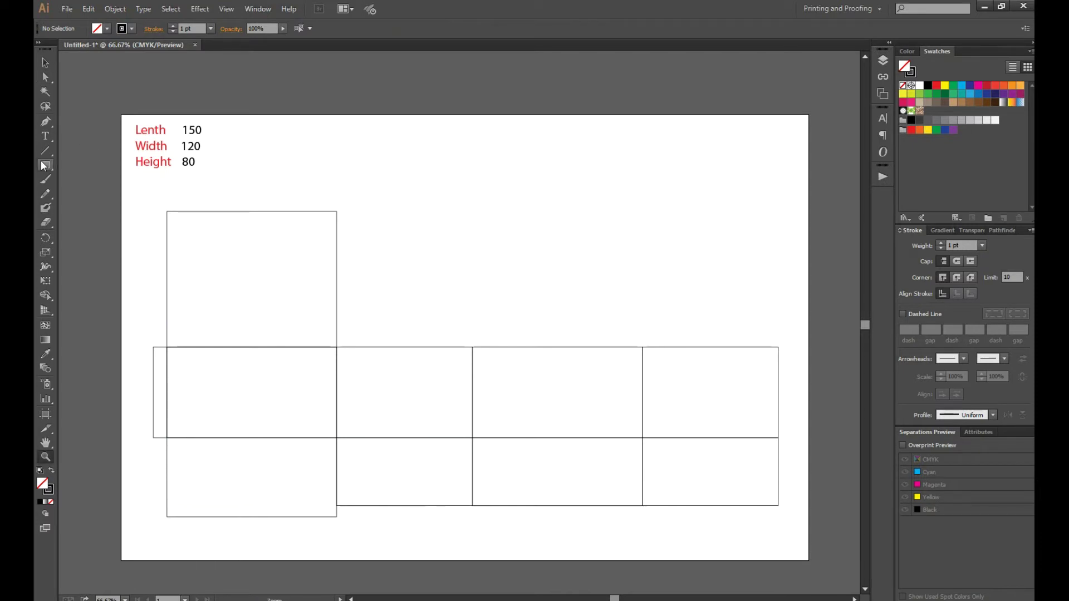
Draw a diagonal line with the Pen tool and move it above the panels.
{"action": "left_click", "coordinate": [46, 122]}
{"action": "left_click", "coordinate": [487, 269]}
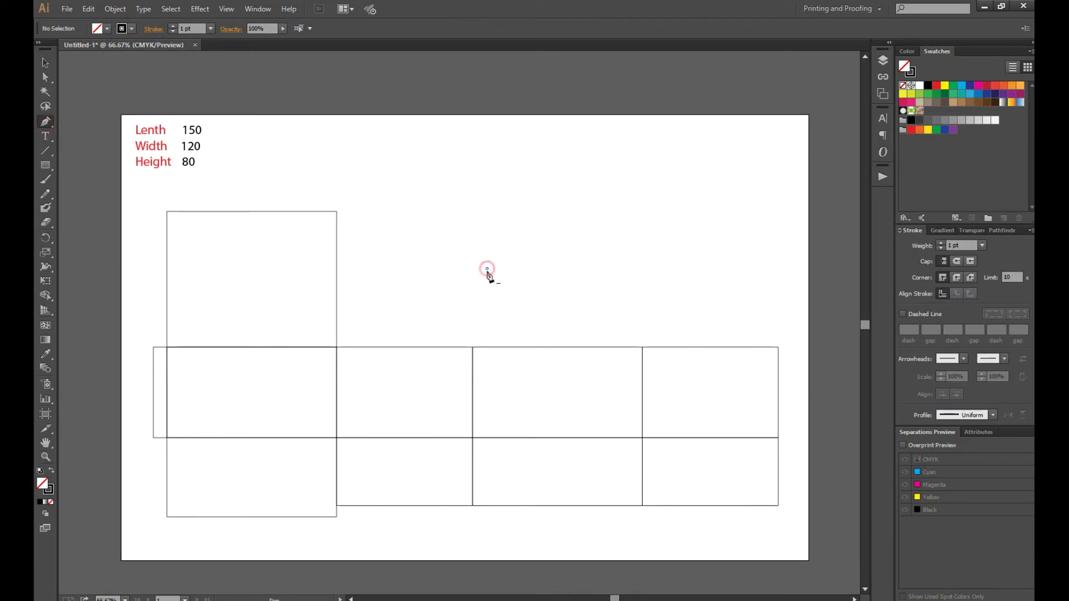
{"action": "left_click", "coordinate": [378, 377]}
{"action": "key", "text": "a"}
{"action": "left_click", "coordinate": [39, 59]}
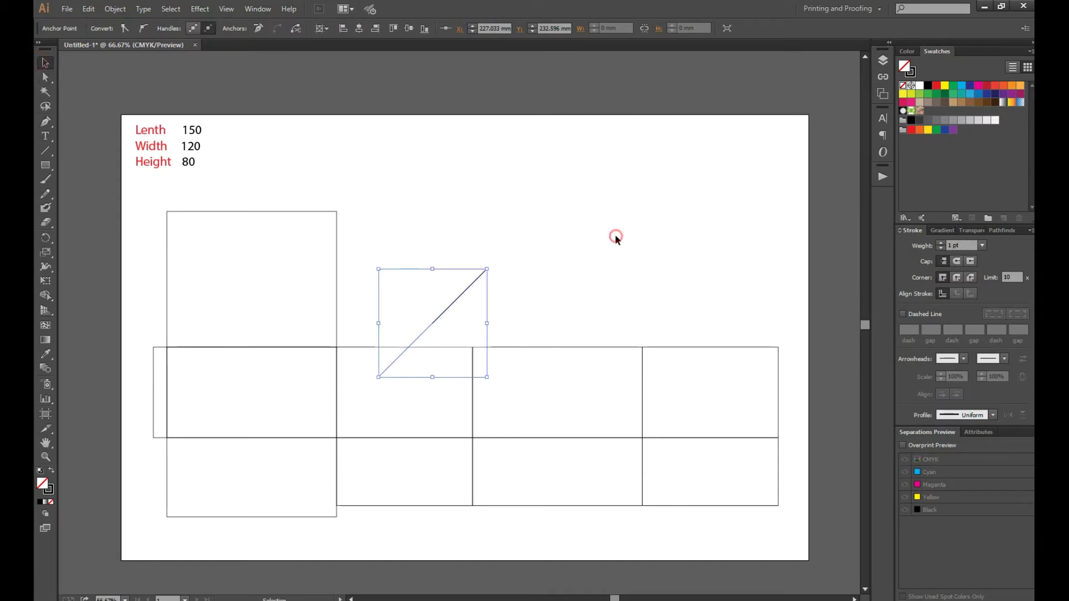
{"action": "left_click", "coordinate": [615, 234]}
{"action": "left_click_drag", "start_coordinate": [452, 304], "coordinate": [466, 206]}
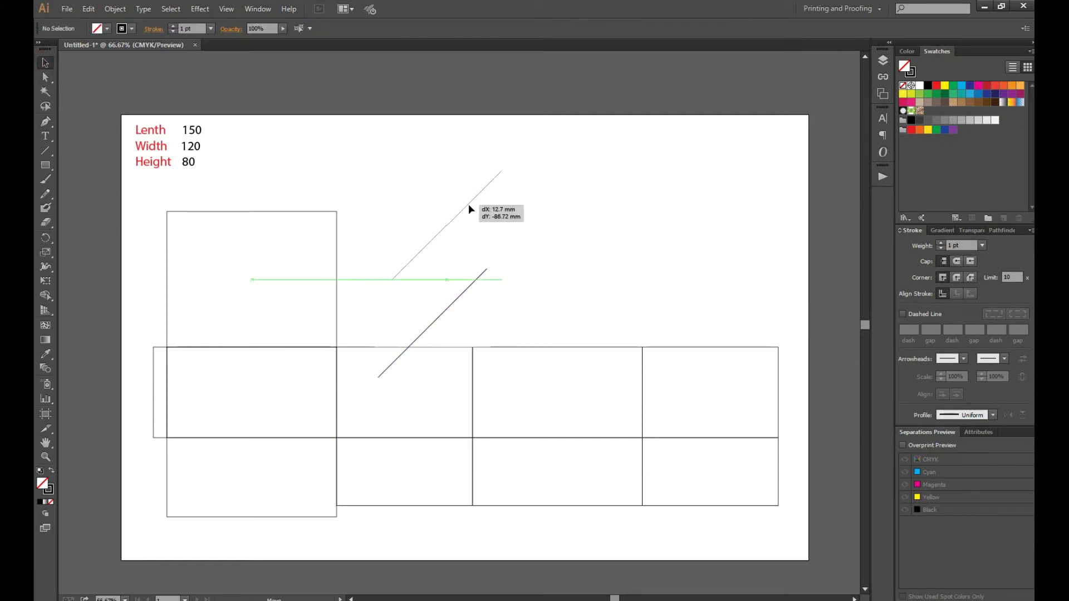
Scale the diagonal proportionally to 60 × 60 mm.
{"action": "left_click", "coordinate": [546, 313]}
{"action": "left_click", "coordinate": [404, 505]}
{"action": "left_click", "coordinate": [465, 208]}
{"action": "left_click", "coordinate": [629, 28]}
{"action": "double_click", "coordinate": [598, 27]}
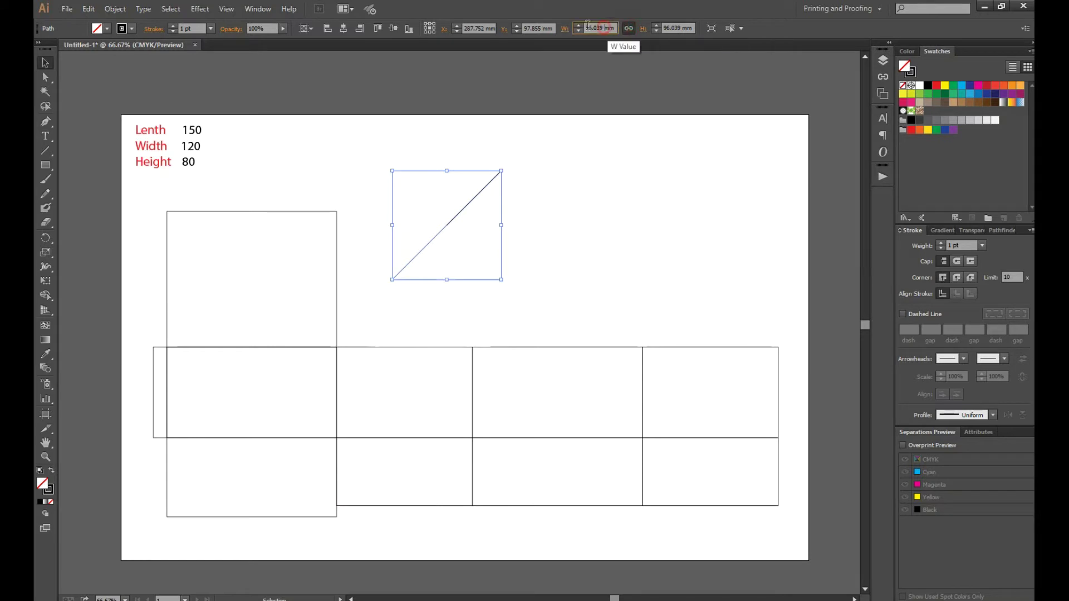
{"action": "type", "text": "60"}
{"action": "key", "text": "Return"}
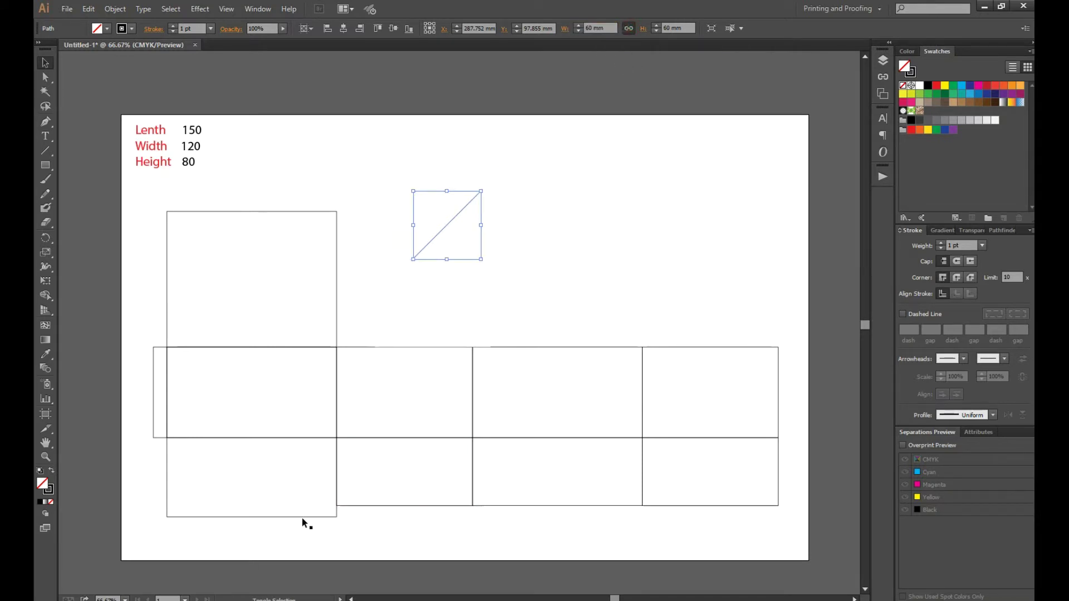
Align the diagonal right and top to the bottom-left flap's top-right corner.
{"action": "left_click", "coordinate": [322, 516], "text": "shift"}
{"action": "left_click", "coordinate": [457, 215], "text": "shift"}
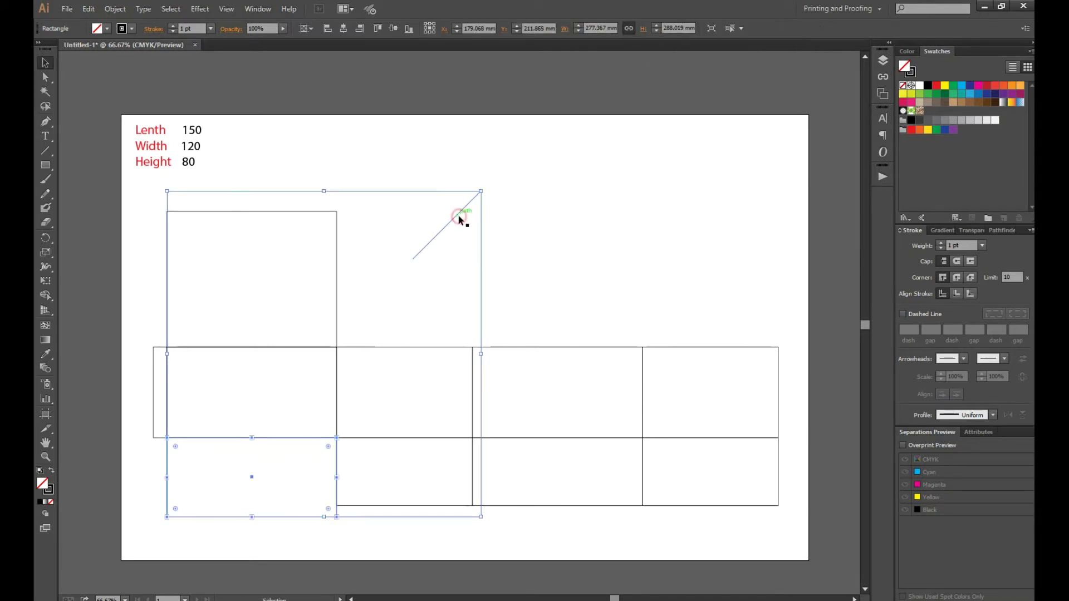
{"action": "left_click", "coordinate": [335, 516]}
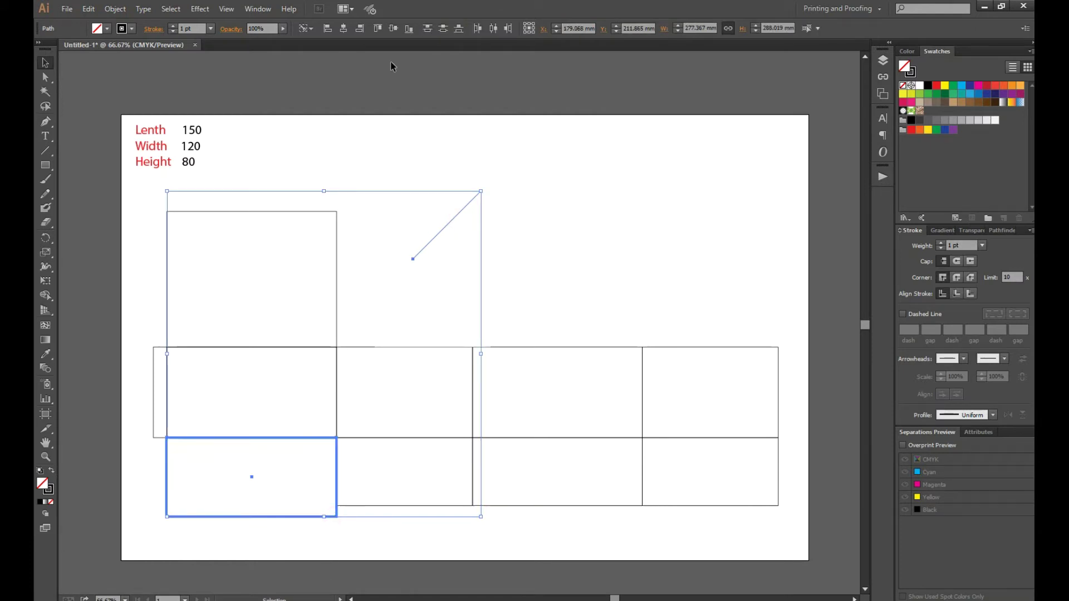
{"action": "left_click", "coordinate": [359, 28]}
{"action": "left_click", "coordinate": [438, 214]}
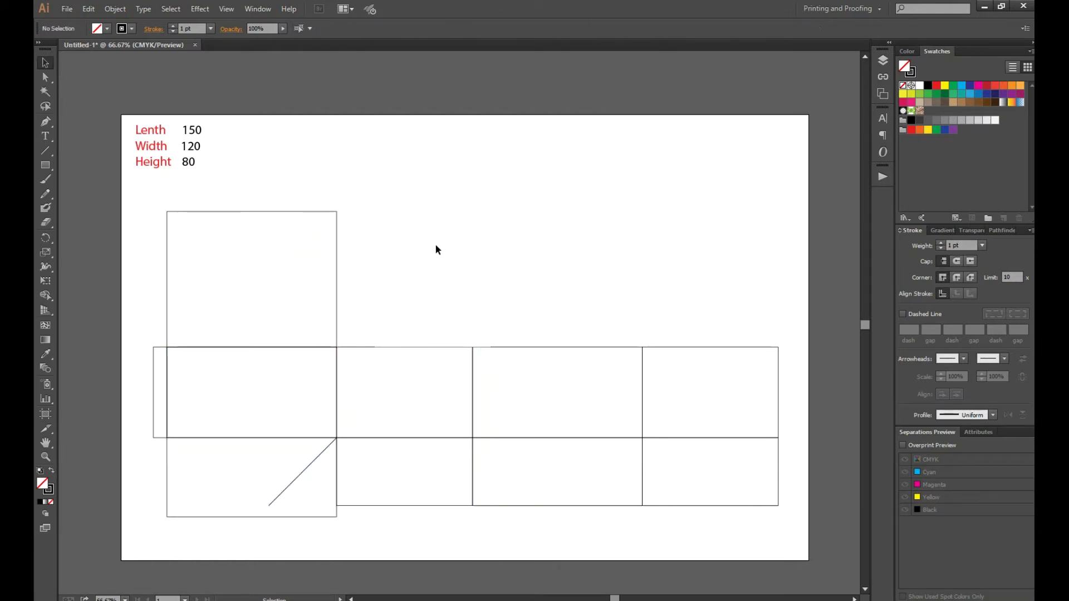
Copy the diagonal, resize it to 10 mm, and rotate it to the opposite slant.
{"action": "left_click_drag", "start_coordinate": [316, 467], "coordinate": [438, 476]}
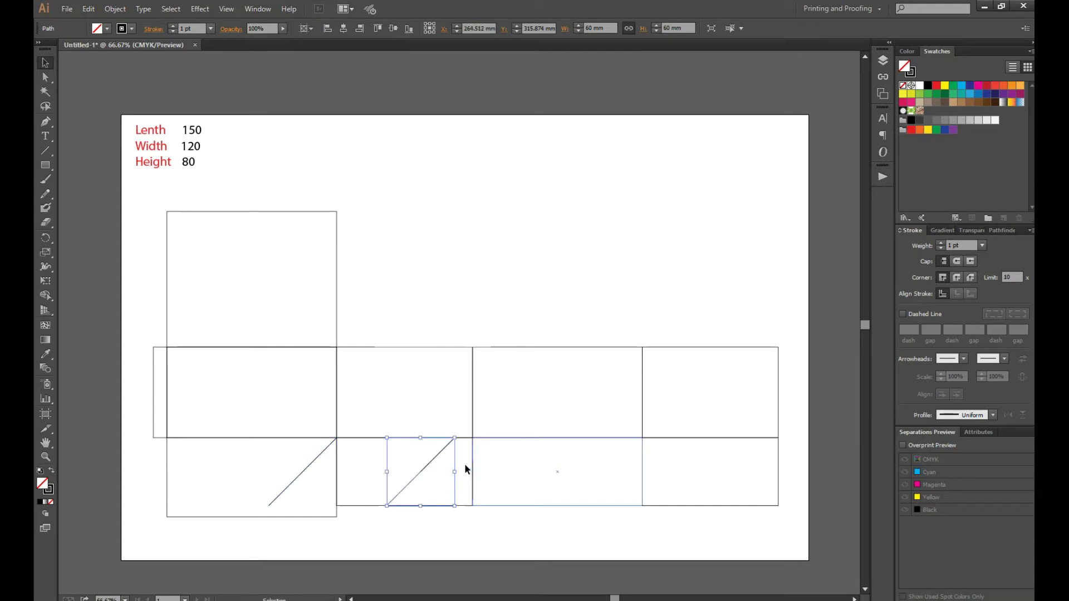
{"action": "double_click", "coordinate": [593, 27]}
{"action": "type", "text": "0"}
{"action": "key", "text": "Return"}
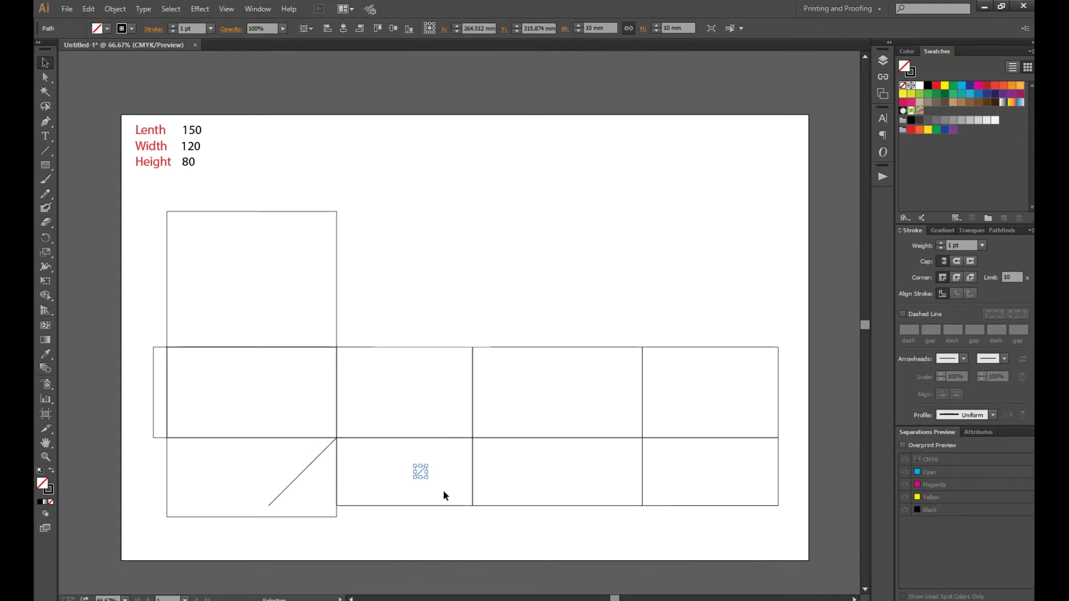
{"action": "left_click_drag", "start_coordinate": [430, 461], "coordinate": [447, 484]}
Align the short segment to the flap's bottom edge and under the diagonal's lower end.
{"action": "left_click", "coordinate": [320, 513], "text": "shift"}
{"action": "left_click", "coordinate": [320, 514]}
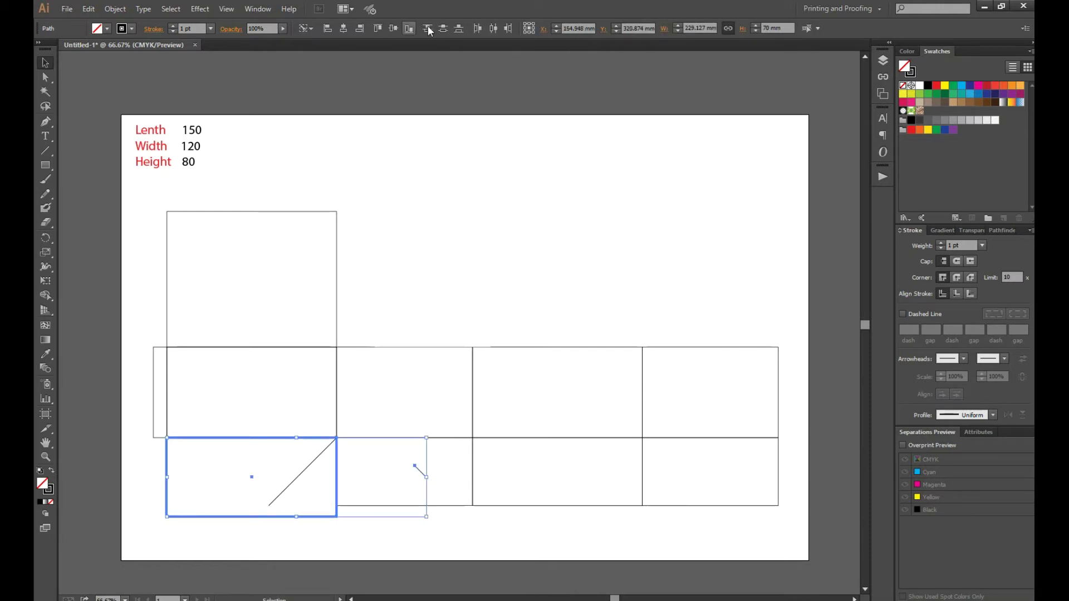
{"action": "left_click", "coordinate": [408, 29]}
{"action": "left_click", "coordinate": [299, 477]}
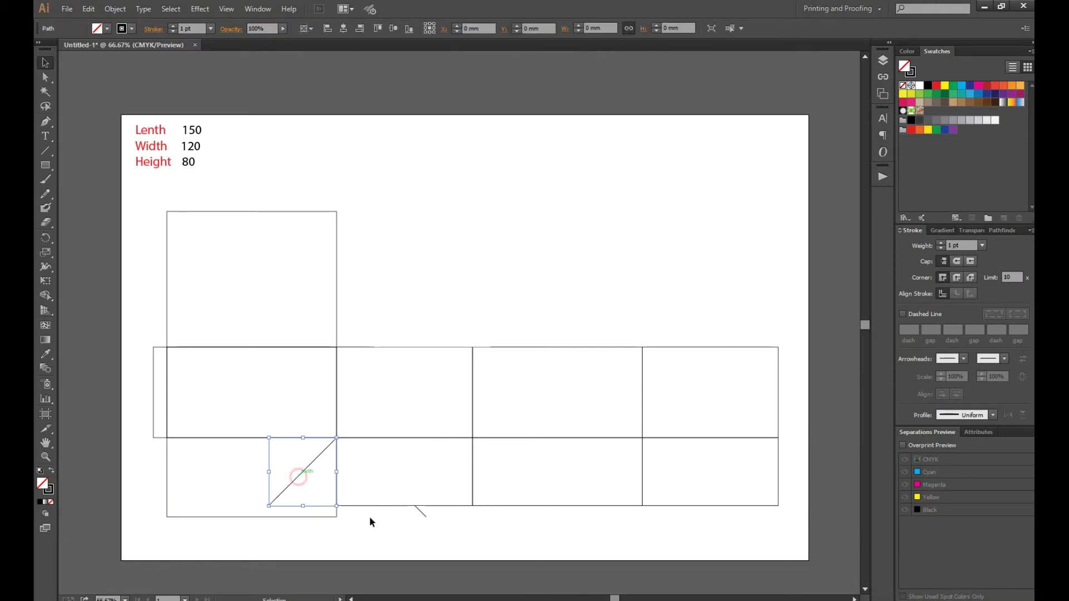
{"action": "left_click", "coordinate": [422, 512], "text": "shift"}
{"action": "left_click", "coordinate": [317, 457]}
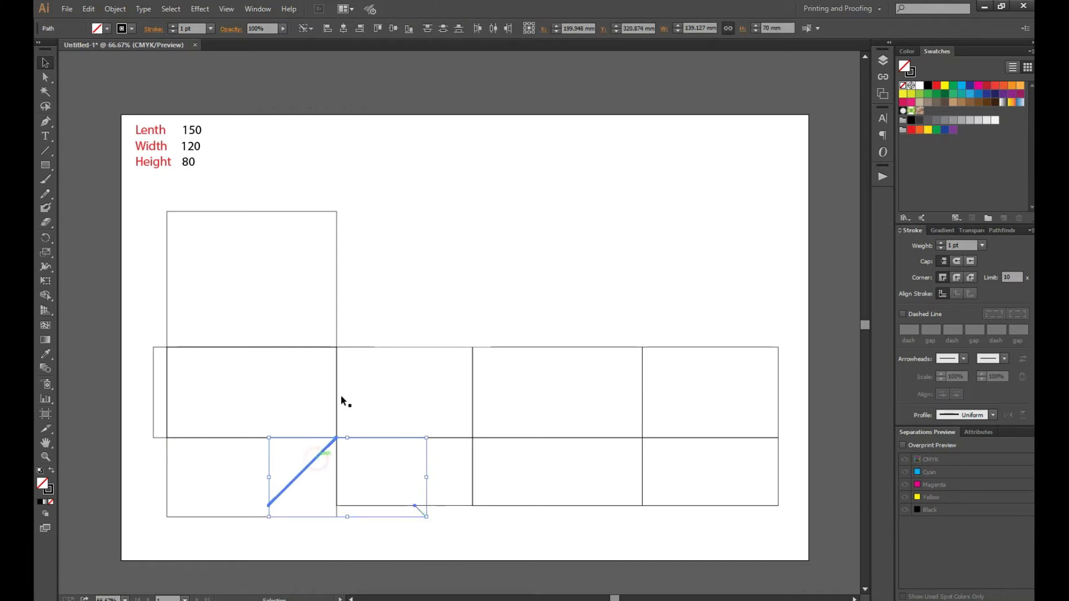
{"action": "left_click", "coordinate": [330, 28]}
{"action": "left_click", "coordinate": [275, 511], "text": "shift"}
{"action": "left_click", "coordinate": [292, 534]}
{"action": "left_click", "coordinate": [266, 516]}
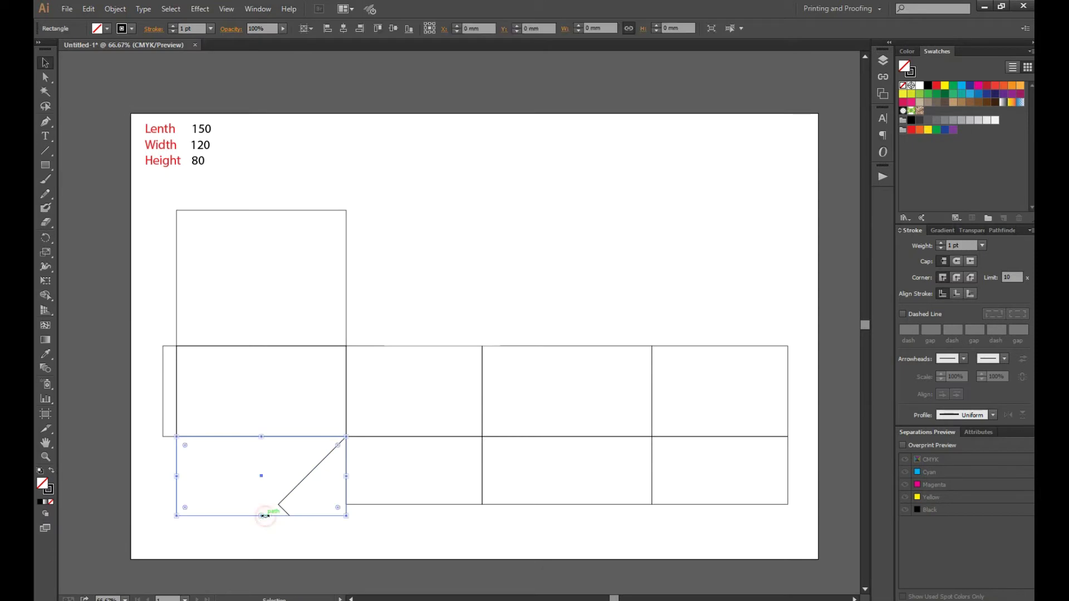
{"action": "key", "text": "a"}
{"action": "left_click", "coordinate": [265, 516]}
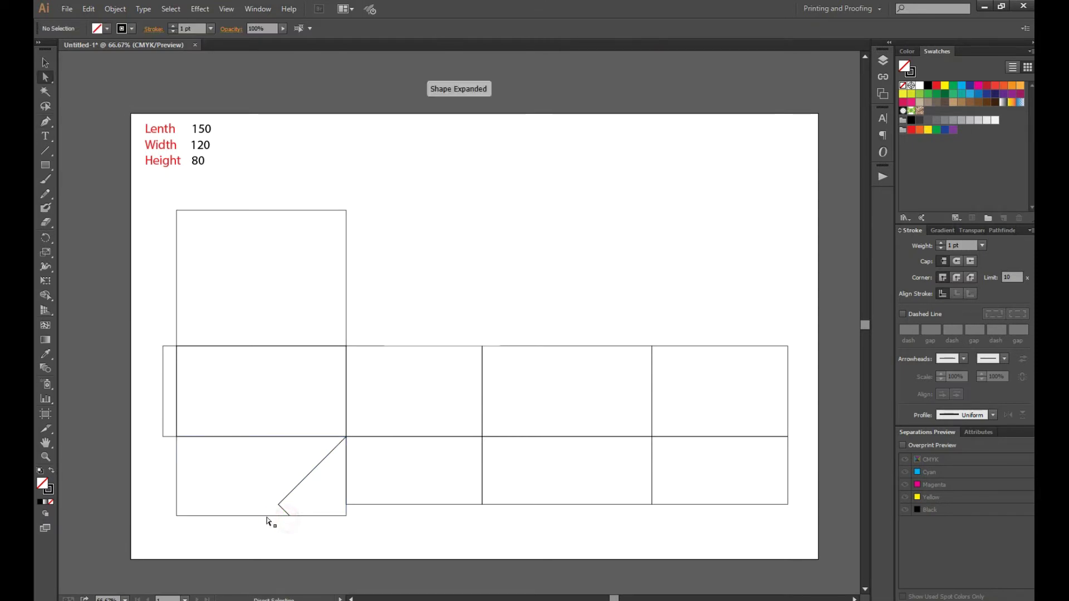
Set the small vertical notch line in the flap to 3.5 mm tall.
{"action": "left_click", "coordinate": [269, 516]}
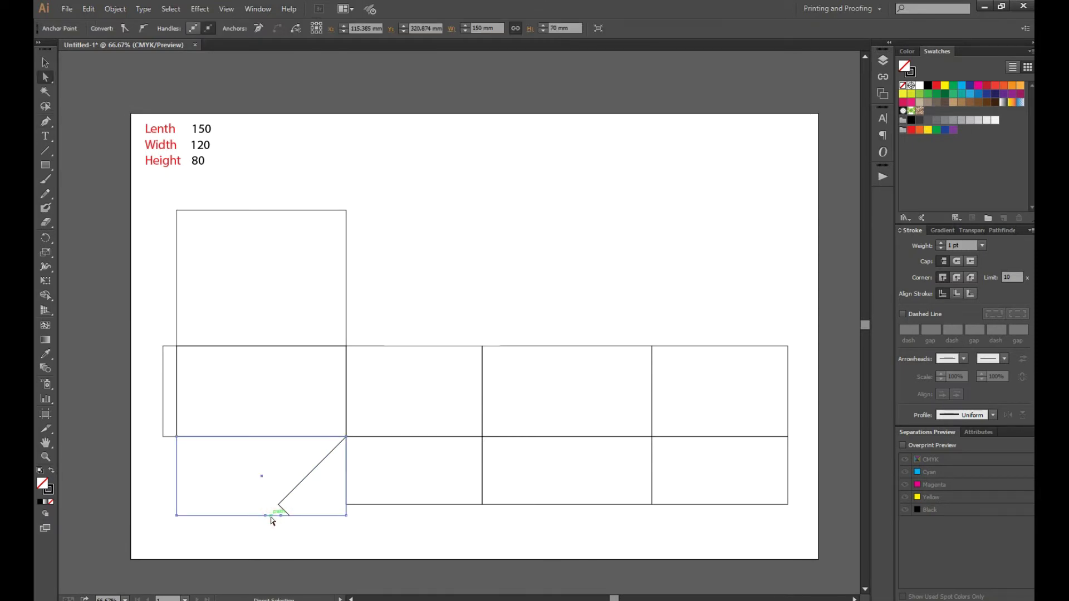
{"action": "left_click", "coordinate": [253, 474]}
{"action": "key", "text": "v"}
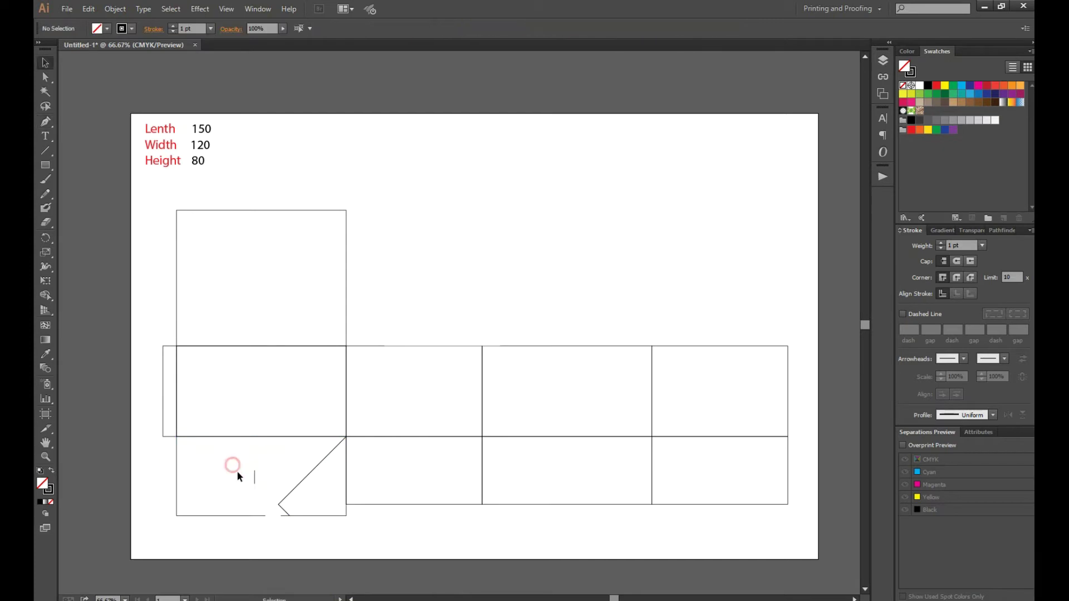
{"action": "left_click_drag", "start_coordinate": [238, 469], "coordinate": [265, 490]}
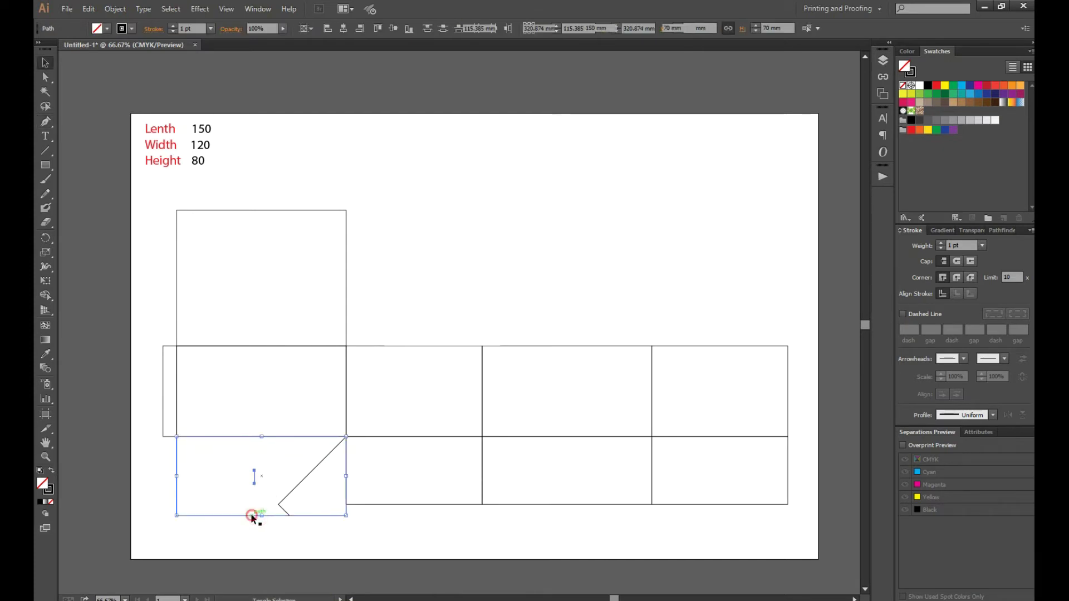
{"action": "left_click", "coordinate": [680, 27]}
{"action": "type", "text": "3.5"}
{"action": "key", "text": "Return"}
Align the notch line to the flap's bottom edge and delete the short extra segments.
{"action": "left_click", "coordinate": [231, 516], "text": "shift"}
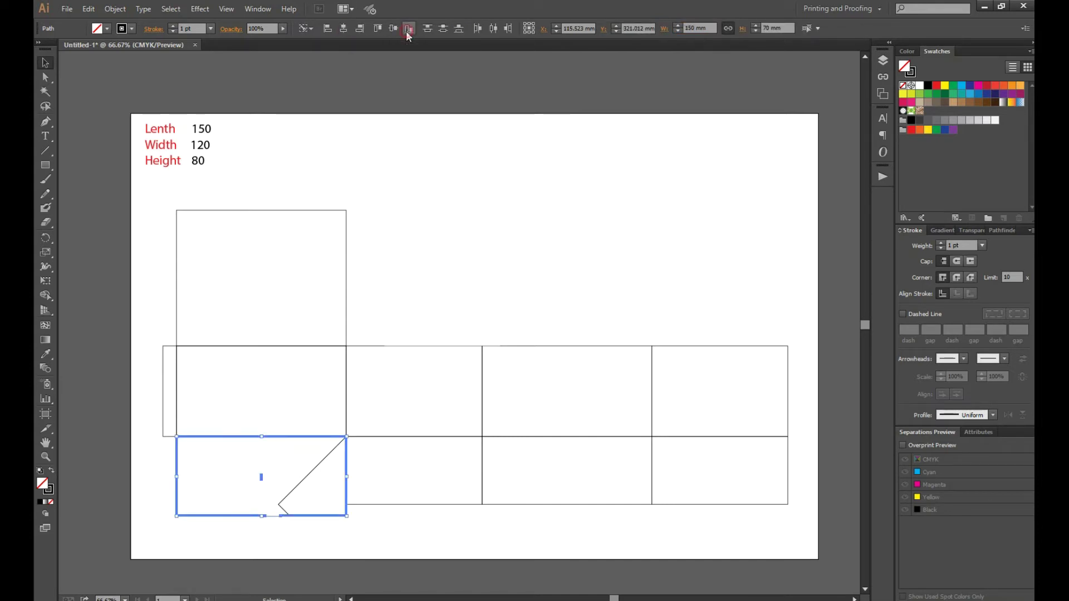
{"action": "left_click", "coordinate": [259, 515], "text": "shift"}
{"action": "left_click", "coordinate": [279, 507], "text": "shift"}
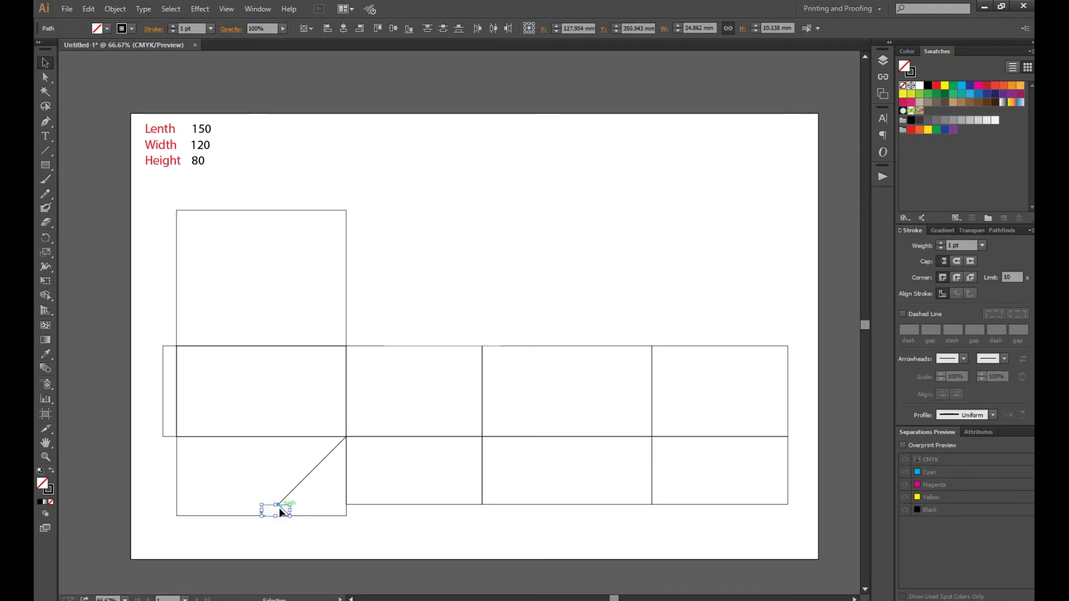
{"action": "key", "text": "Delete"}
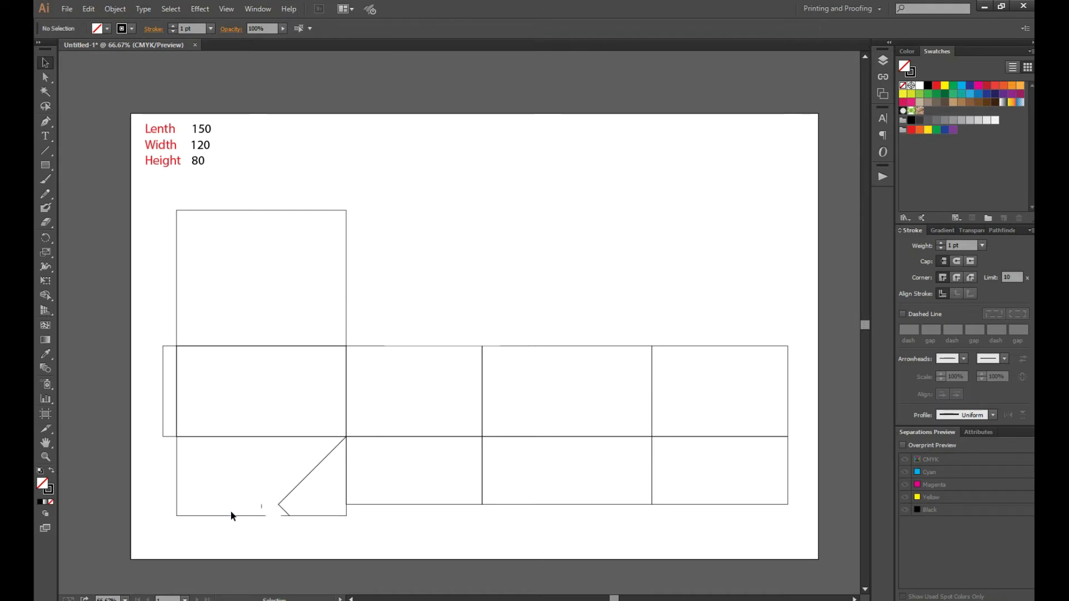
Adjust the bottom-edge anchors beside the notch to close the flap outline.
{"action": "key", "text": "a"}
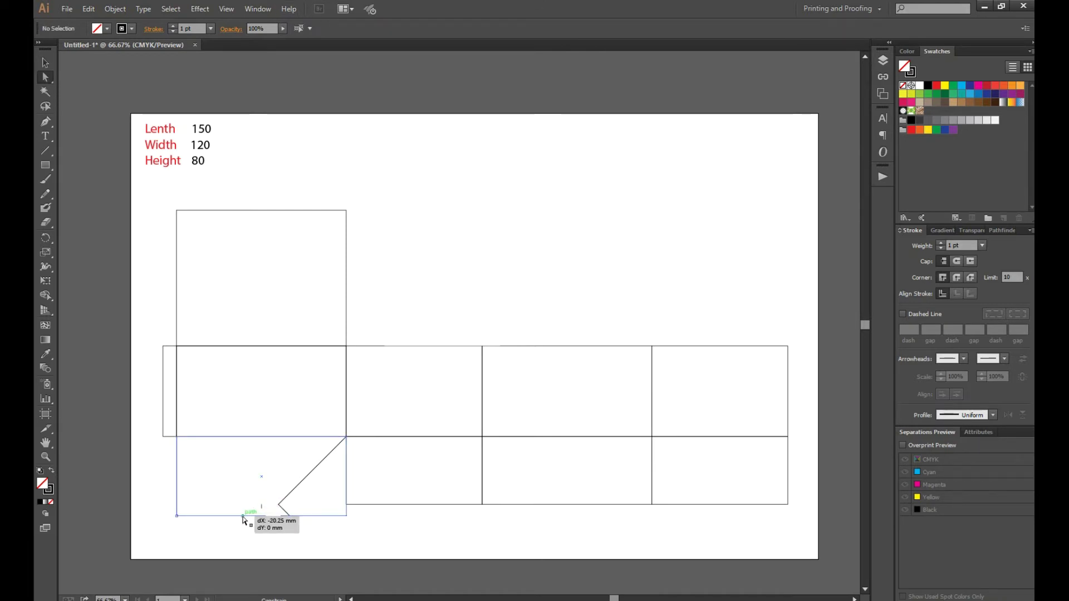
{"action": "left_click", "coordinate": [242, 516]}
{"action": "left_click_drag", "start_coordinate": [279, 513], "coordinate": [289, 516]}
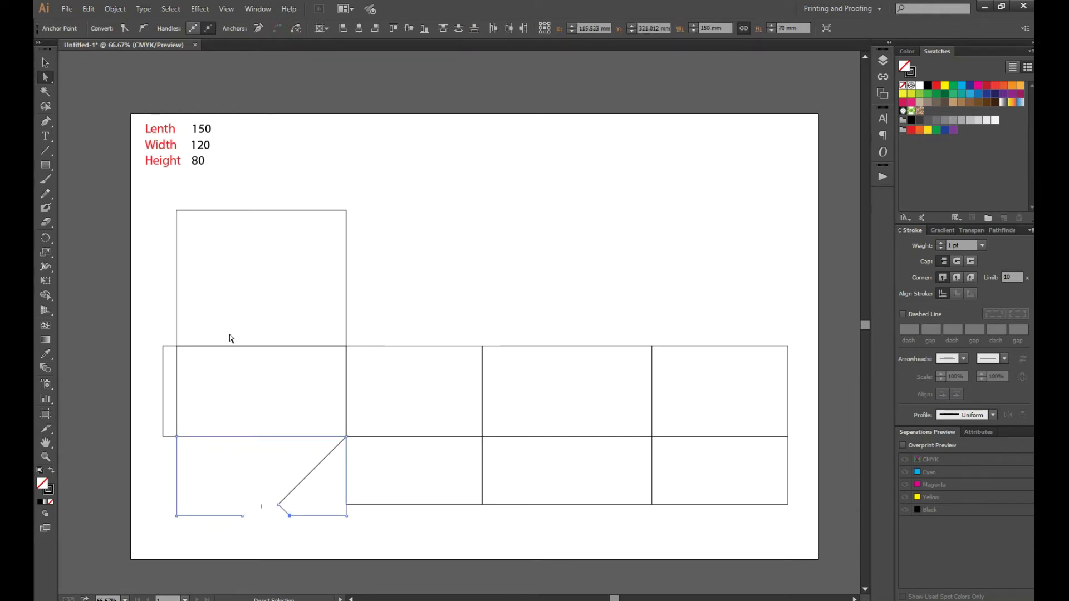
{"action": "left_click_drag", "start_coordinate": [273, 506], "coordinate": [261, 505]}
{"action": "left_click", "coordinate": [242, 516]}
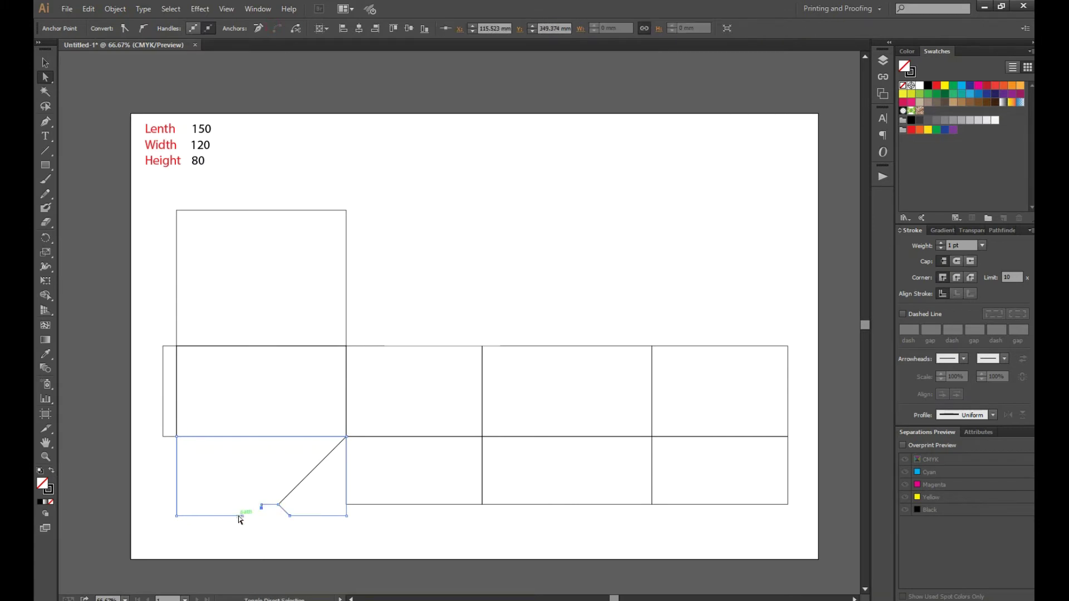
{"action": "left_click", "coordinate": [265, 531]}
Set a 5 mm keyboard increment and nudge the flap's bottom-left corner 5 mm inward.
{"action": "left_click_drag", "start_coordinate": [171, 502], "coordinate": [205, 539]}
{"action": "key", "text": "ctrl+k"}
{"action": "type", "text": "5"}
{"action": "key", "text": "Return"}
{"action": "key", "text": "Right"}
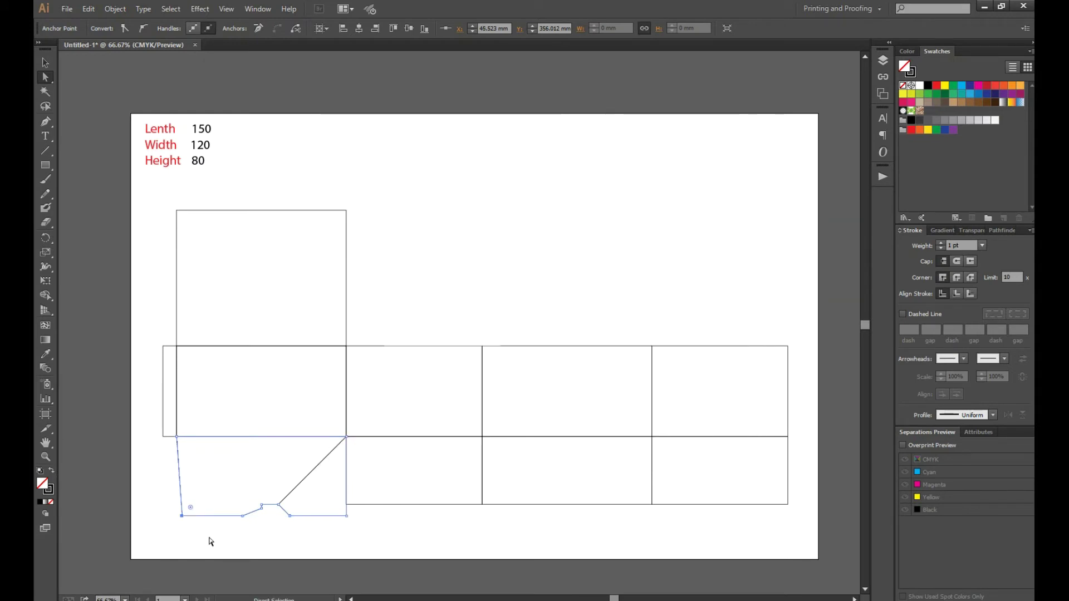
Taper the flap's right side 5 mm inward, then copy the angled flap piece 120 mm right.
{"action": "left_click_drag", "start_coordinate": [346, 516], "coordinate": [347, 438]}
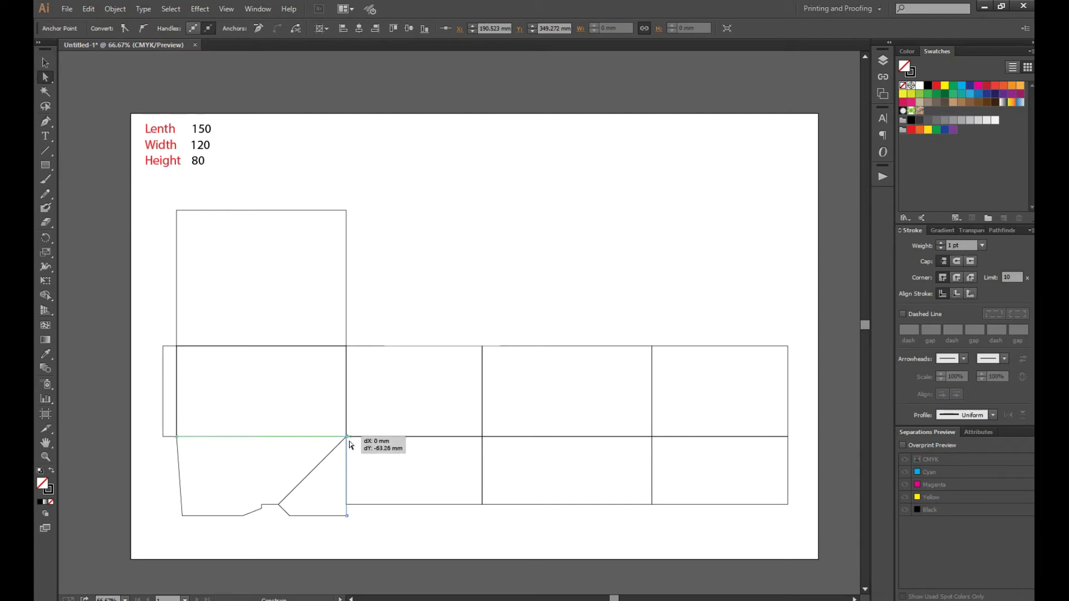
{"action": "key", "text": "ctrl+k"}
{"action": "key", "text": "Return"}
{"action": "key", "text": "Down"}
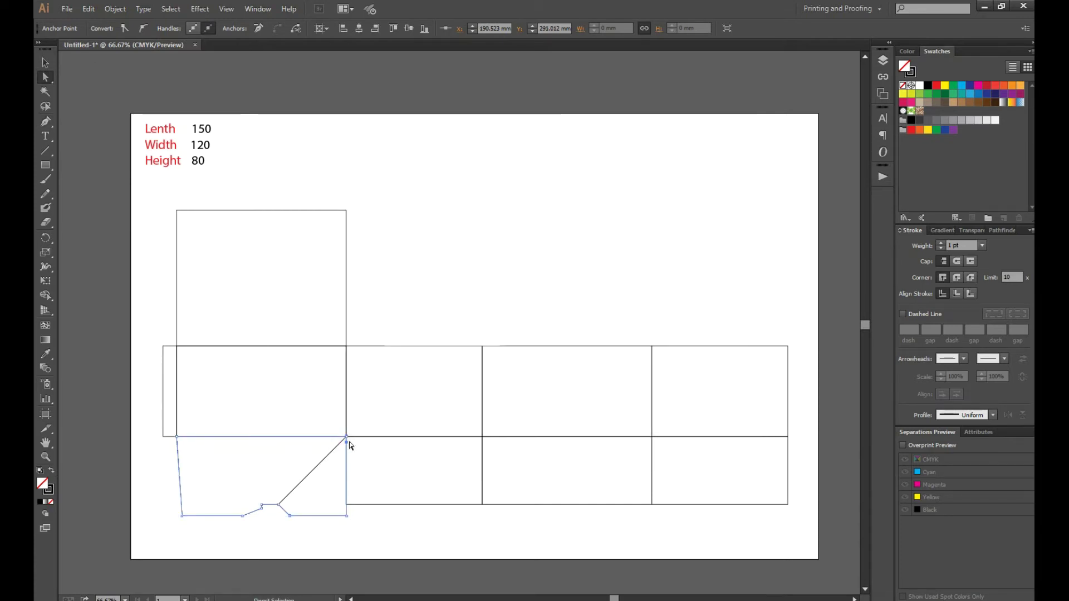
{"action": "left_click", "coordinate": [347, 516], "text": "shift"}
{"action": "key", "text": "Left"}
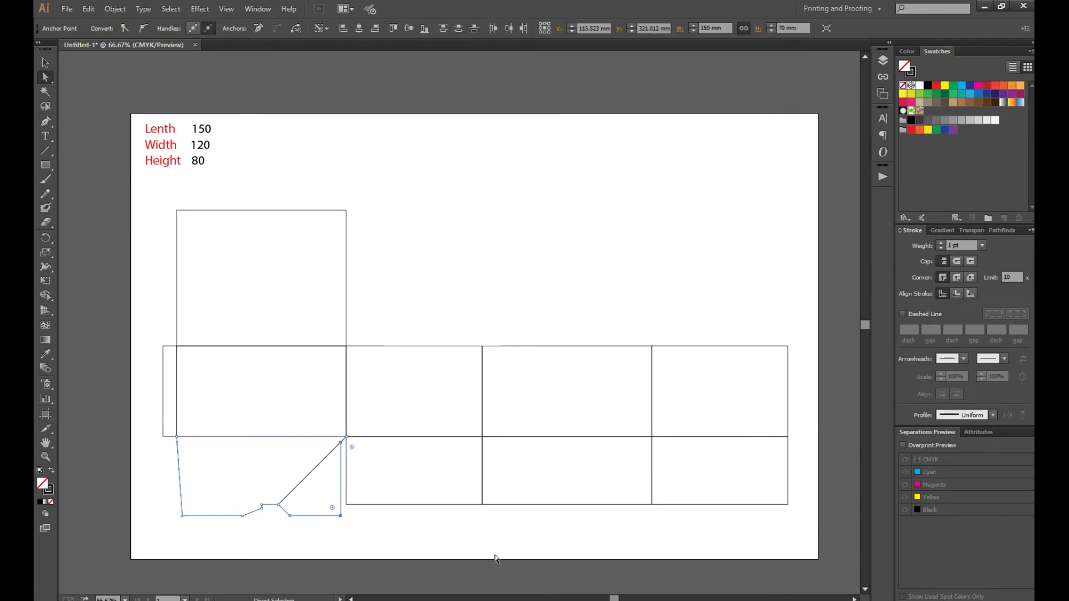
{"action": "left_click", "coordinate": [397, 534]}
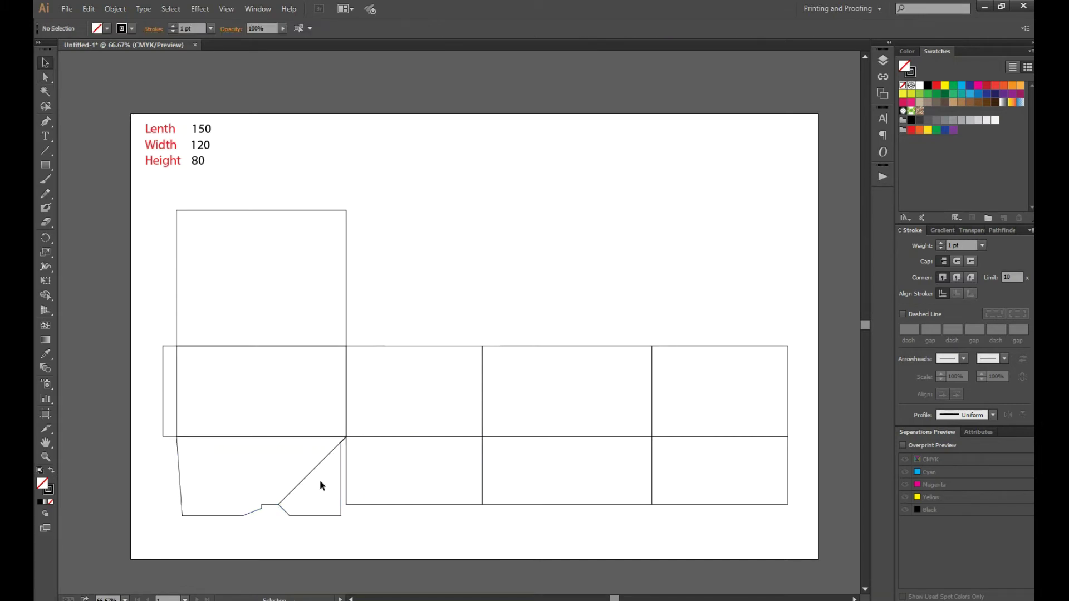
{"action": "left_click_drag", "start_coordinate": [313, 466], "coordinate": [450, 472]}
Reshape the copied flap by moving its bottom-right anchor 60 mm left and bottom-left anchor right.
{"action": "key", "text": "a"}
{"action": "left_click", "coordinate": [463, 508]}
{"action": "left_click_drag", "start_coordinate": [483, 505], "coordinate": [414, 508]}
{"action": "left_click_drag", "start_coordinate": [346, 505], "coordinate": [373, 510]}
{"action": "key", "text": "v"}
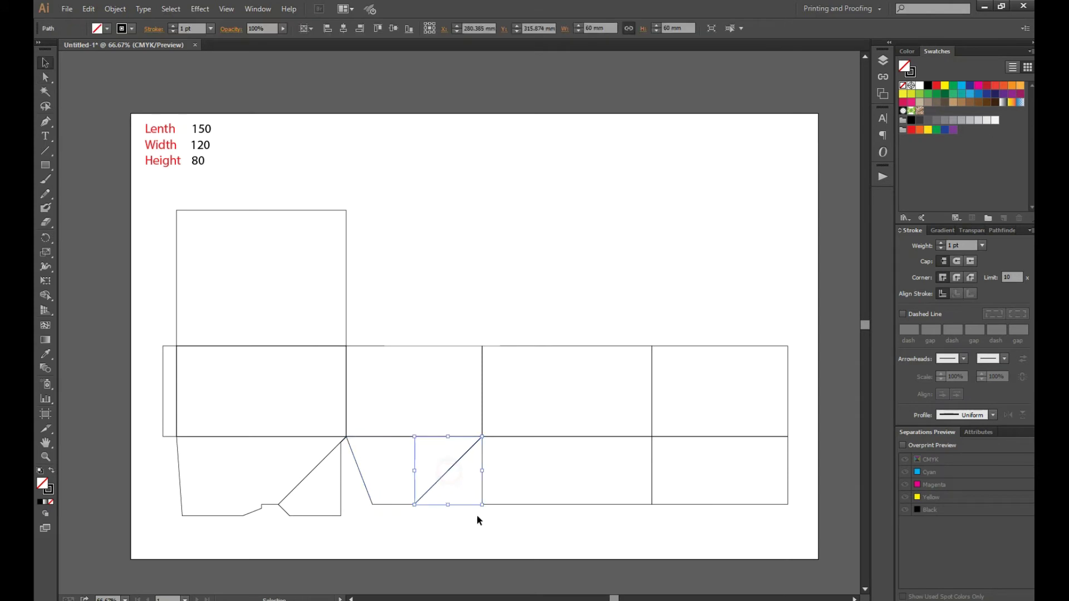
Delete the two lower-right rectangles under the row.
{"action": "left_click_drag", "start_coordinate": [312, 526], "coordinate": [232, 491]}
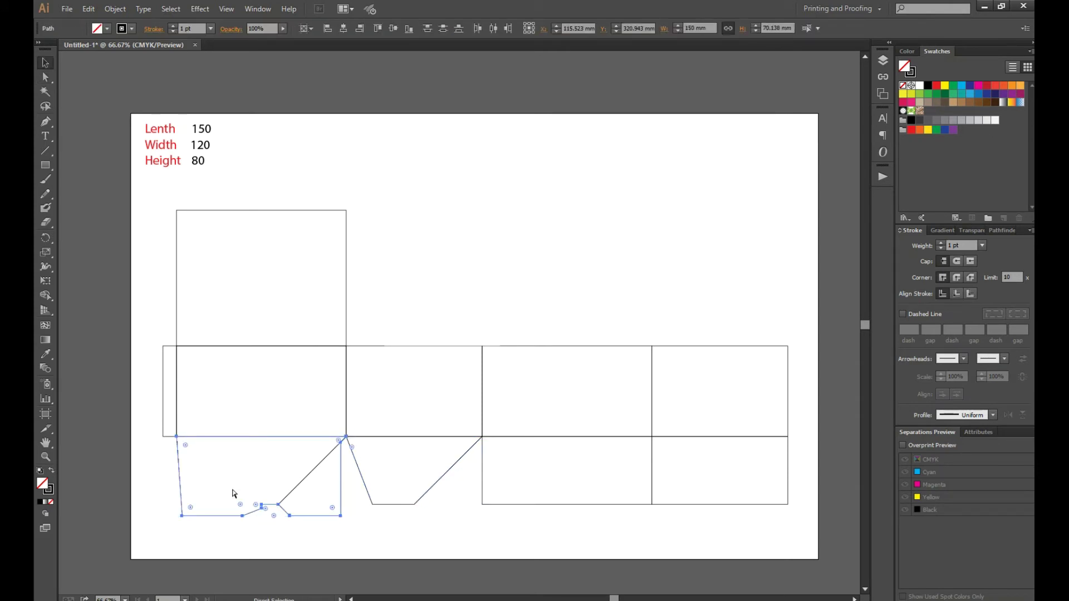
{"action": "left_click_drag", "start_coordinate": [602, 510], "coordinate": [694, 505]}
{"action": "key", "text": "Delete"}
{"action": "left_click_drag", "start_coordinate": [356, 459], "coordinate": [560, 459]}
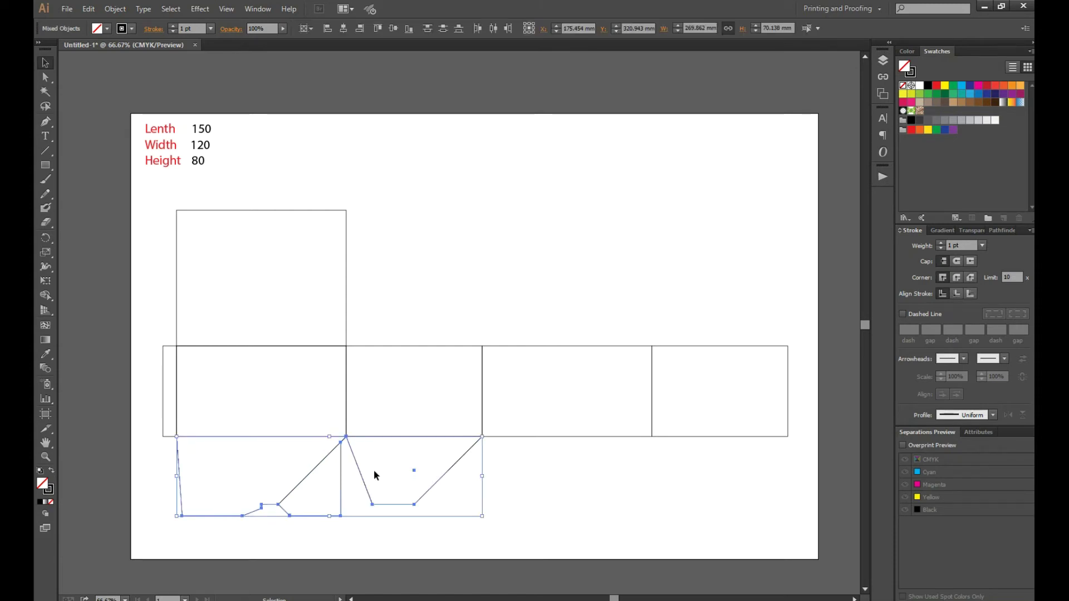
{"action": "left_click", "coordinate": [374, 467]}
Copy the bottom flaps rightward and align each copy under the third and fourth panels.
{"action": "left_click_drag", "start_coordinate": [335, 452], "coordinate": [551, 452]}
{"action": "left_click", "coordinate": [599, 437], "text": "shift"}
{"action": "left_click", "coordinate": [328, 28]}
{"action": "left_click", "coordinate": [521, 245]}
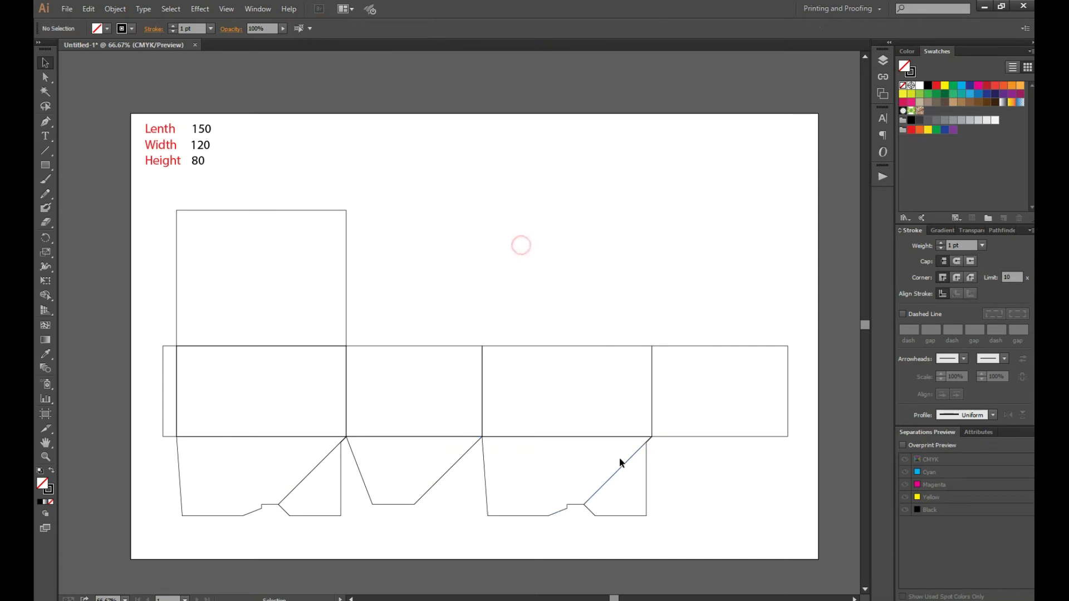
{"action": "left_click_drag", "start_coordinate": [460, 460], "coordinate": [612, 460]}
{"action": "left_click", "coordinate": [734, 436], "text": "shift"}
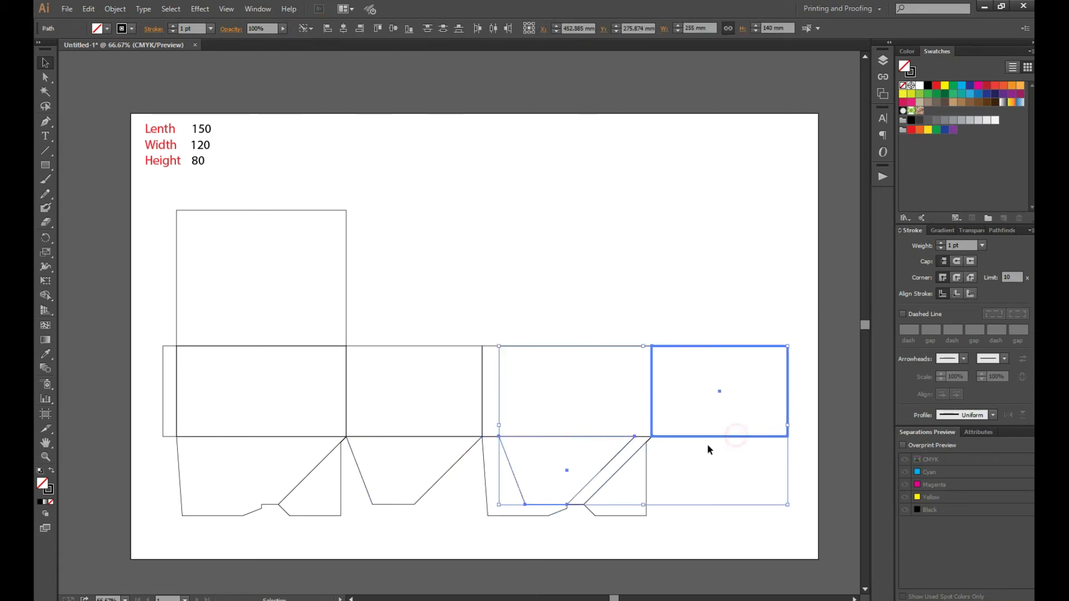
{"action": "left_click", "coordinate": [328, 28]}
{"action": "left_click", "coordinate": [531, 183]}
Copy the second and fourth panels upward as 20 mm strips aligned to the lid's bottom edge.
{"action": "left_click", "coordinate": [445, 347]}
{"action": "left_click", "coordinate": [656, 349], "text": "shift"}
{"action": "left_click_drag", "start_coordinate": [704, 346], "coordinate": [690, 236]}
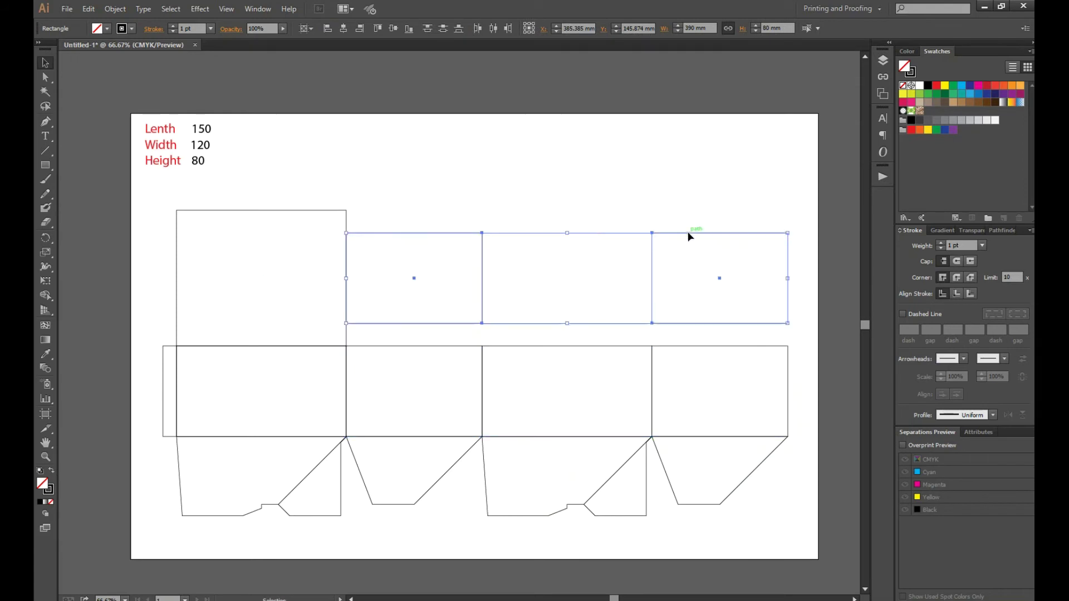
{"action": "double_click", "coordinate": [767, 27]}
{"action": "type", "text": "20"}
{"action": "key", "text": "Return"}
{"action": "left_click", "coordinate": [346, 238], "text": "shift"}
{"action": "left_click", "coordinate": [410, 30]}
{"action": "left_click", "coordinate": [431, 216]}
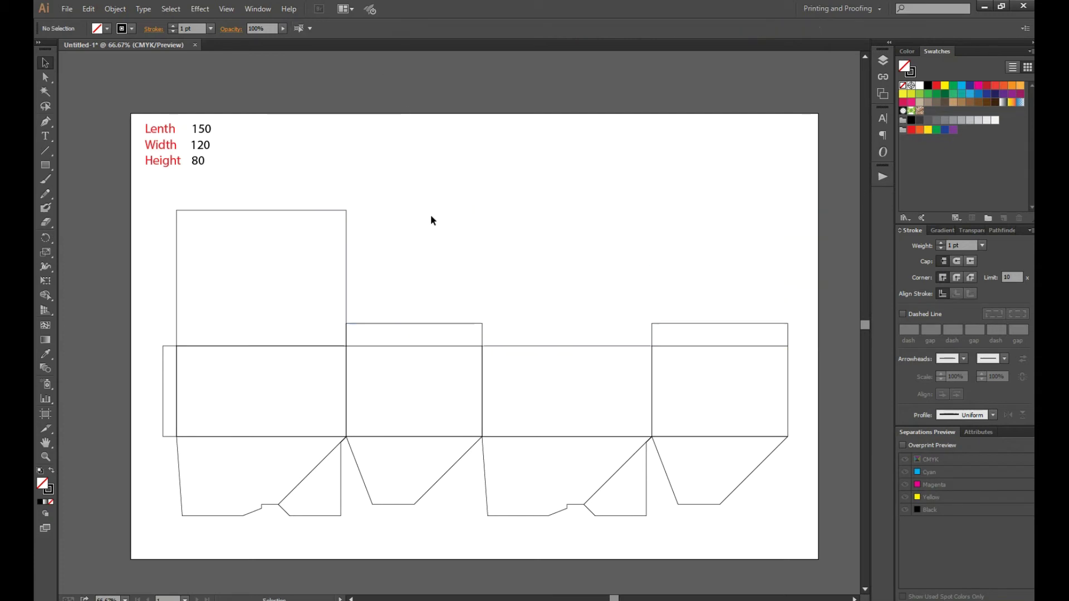
Angle the strip above the second panel by nudging its right-side anchor up 5 mm.
{"action": "left_click", "coordinate": [482, 334]}
{"action": "key", "text": "p"}
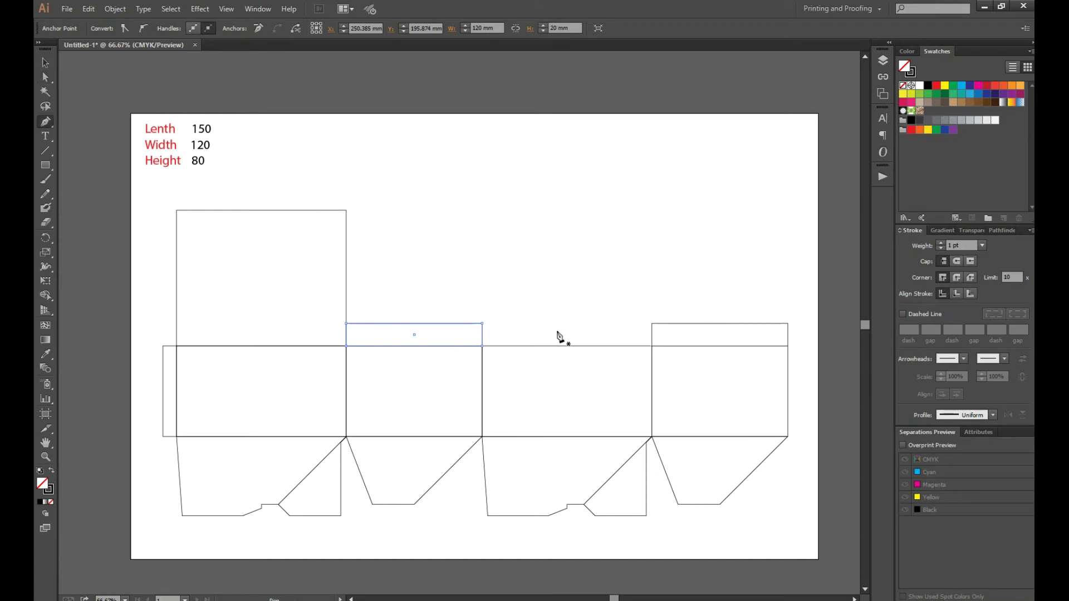
{"action": "key", "text": "a"}
{"action": "left_click", "coordinate": [483, 346]}
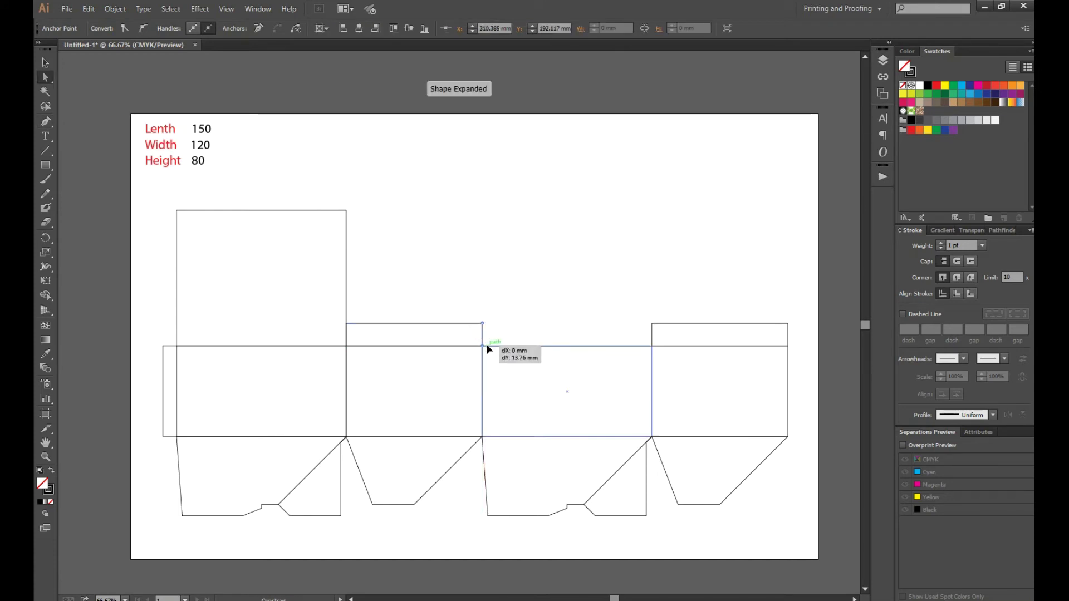
{"action": "key", "text": "ctrl+k"}
{"action": "key", "text": "Return"}
{"action": "key", "text": "Up"}
{"action": "left_click", "coordinate": [482, 324]}
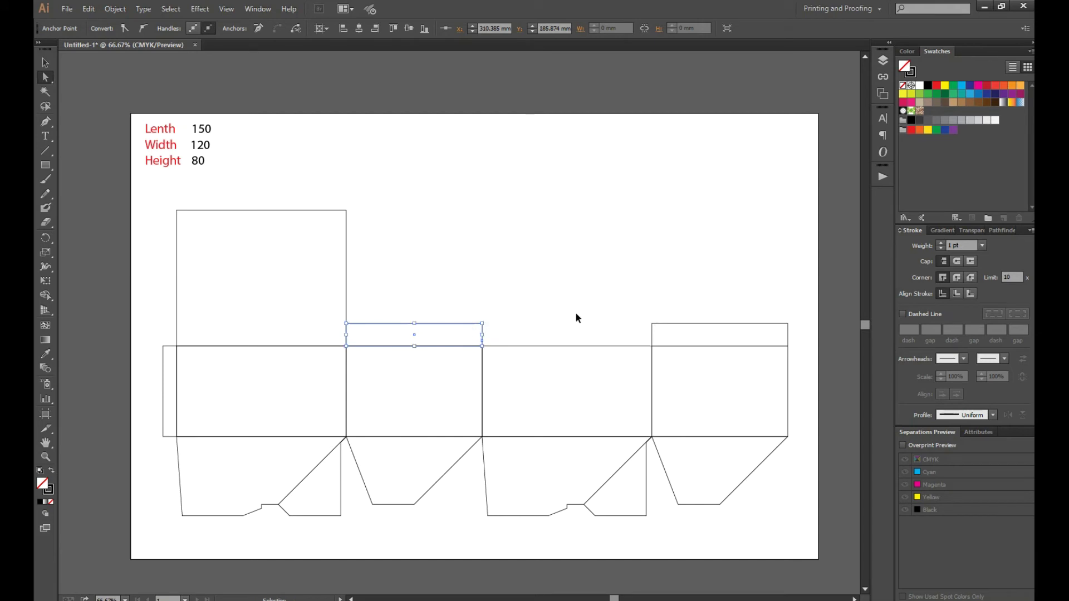
{"action": "key", "text": "ctrl+k"}
{"action": "key", "text": "Return"}
Copy the angled flap, reflect it vertically, and place it above the fourth panel.
{"action": "key", "text": "v"}
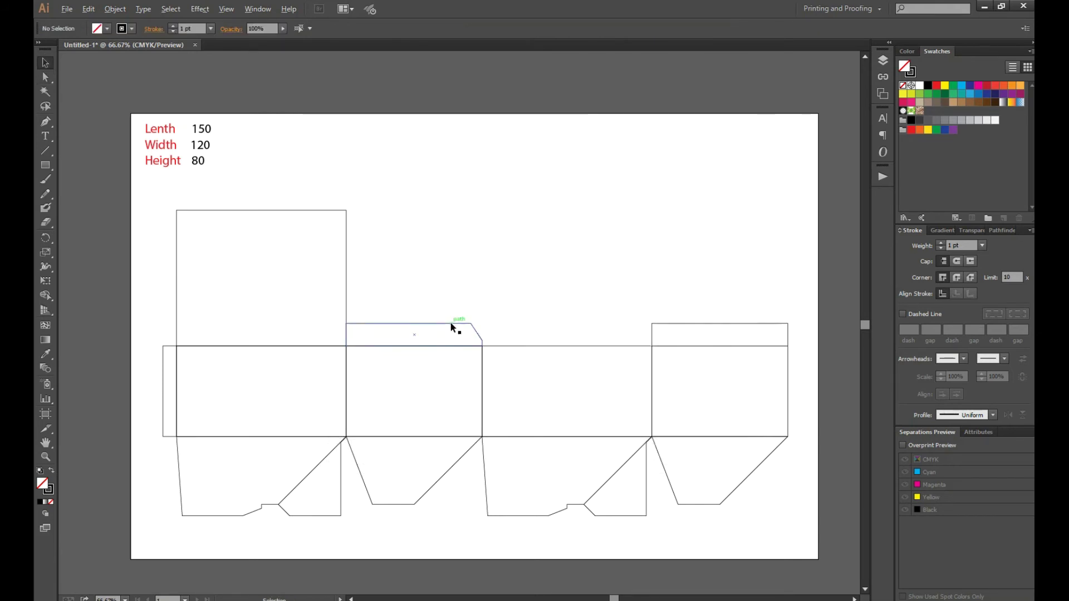
{"action": "left_click_drag", "start_coordinate": [450, 322], "coordinate": [543, 322]}
{"action": "right_click", "coordinate": [544, 323]}
{"action": "mouse_move", "coordinate": [622, 481]}
{"action": "left_click", "coordinate": [696, 520]}
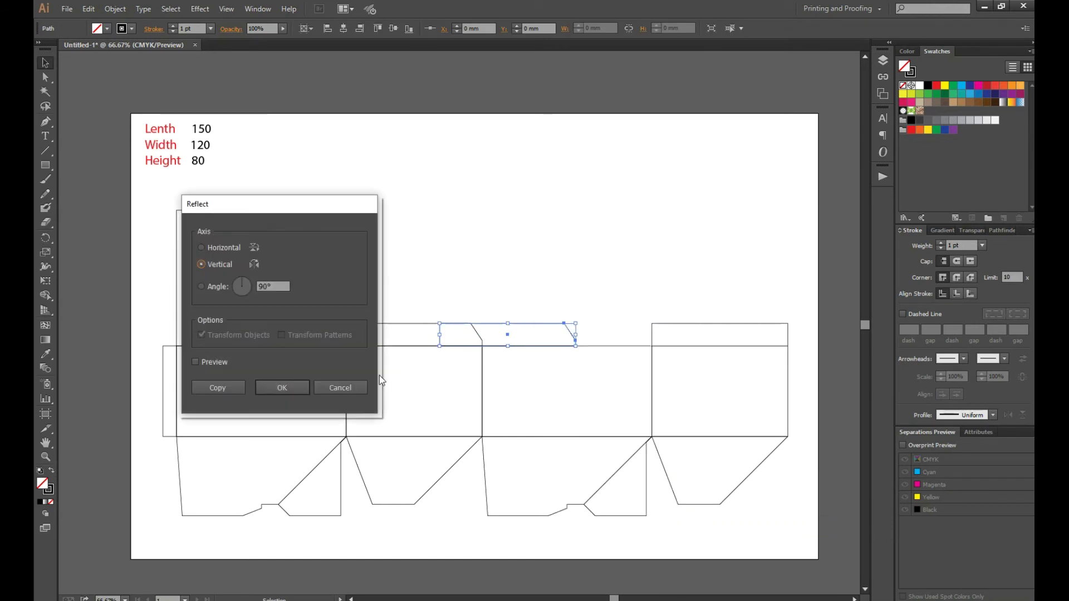
{"action": "left_click", "coordinate": [283, 388]}
{"action": "left_click_drag", "start_coordinate": [735, 328], "coordinate": [733, 325]}
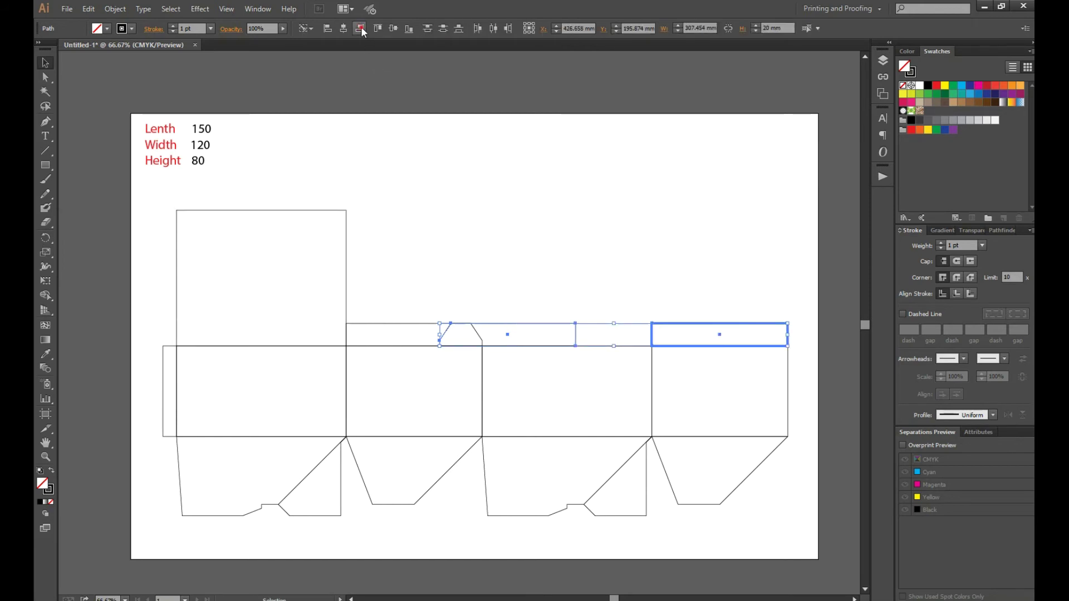
{"action": "left_click", "coordinate": [692, 276]}
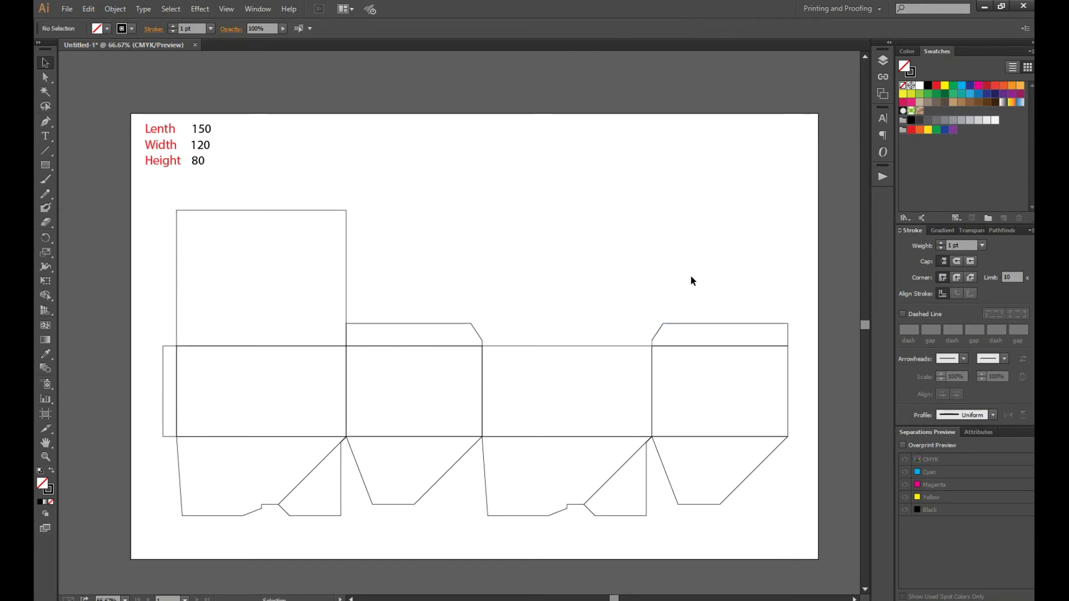
{"action": "scroll", "coordinate": [270, 270], "scroll_direction": "up", "scroll_amount": 1}
Copy the lid panel as a 20 mm strip on the lid's top edge, nudged up 10 mm.
{"action": "key", "text": "p"}
{"action": "left_click", "coordinate": [45, 63]}
{"action": "left_click", "coordinate": [246, 216]}
{"action": "left_click_drag", "start_coordinate": [246, 217], "coordinate": [246, 194]}
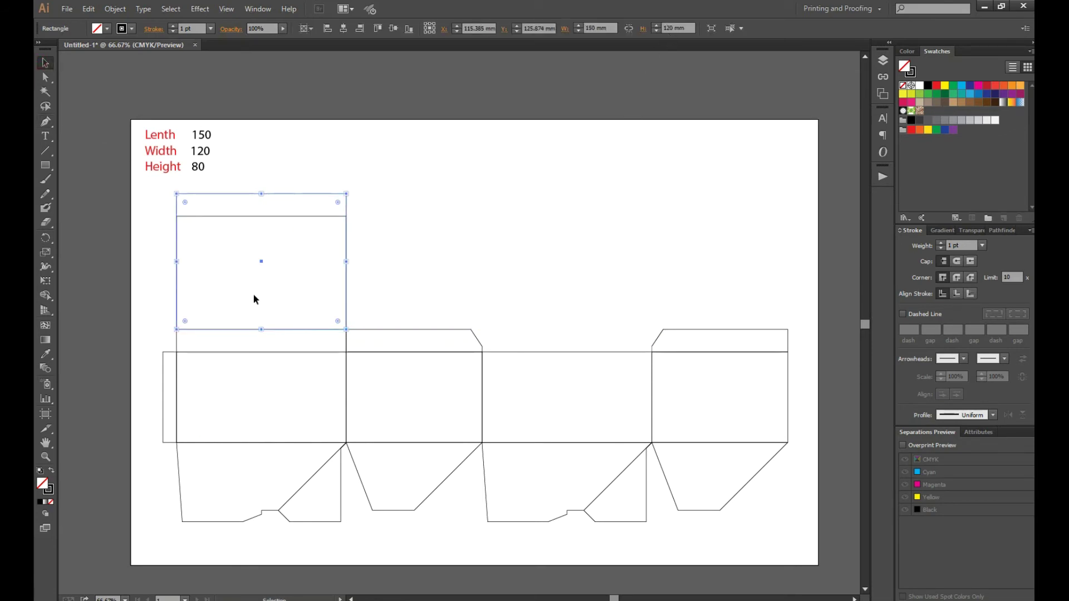
{"action": "type", "text": "20"}
{"action": "key", "text": "Return"}
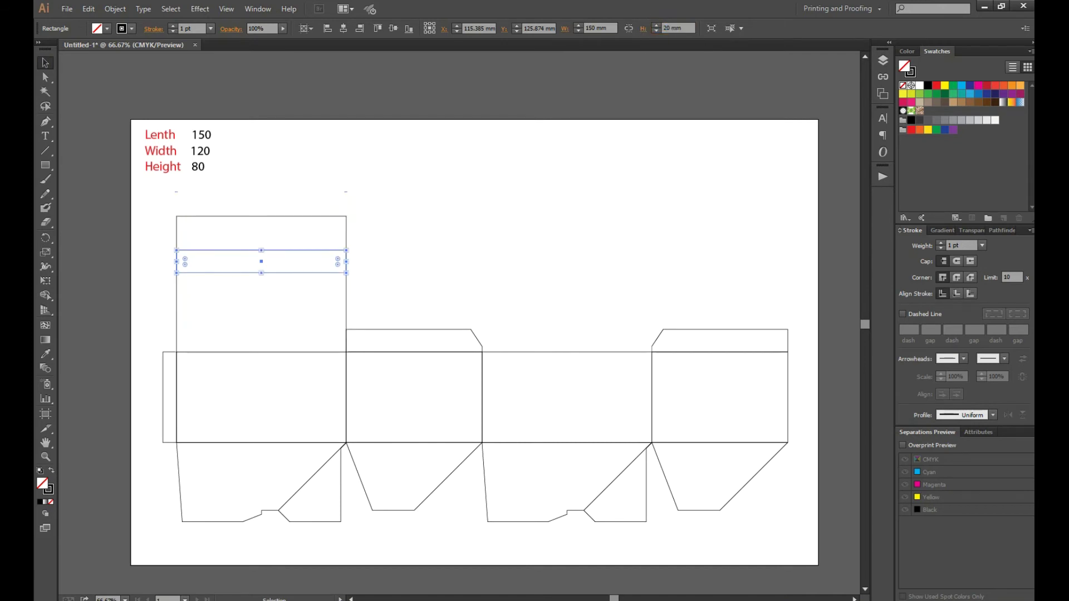
{"action": "left_click_drag", "start_coordinate": [316, 261], "coordinate": [315, 204]}
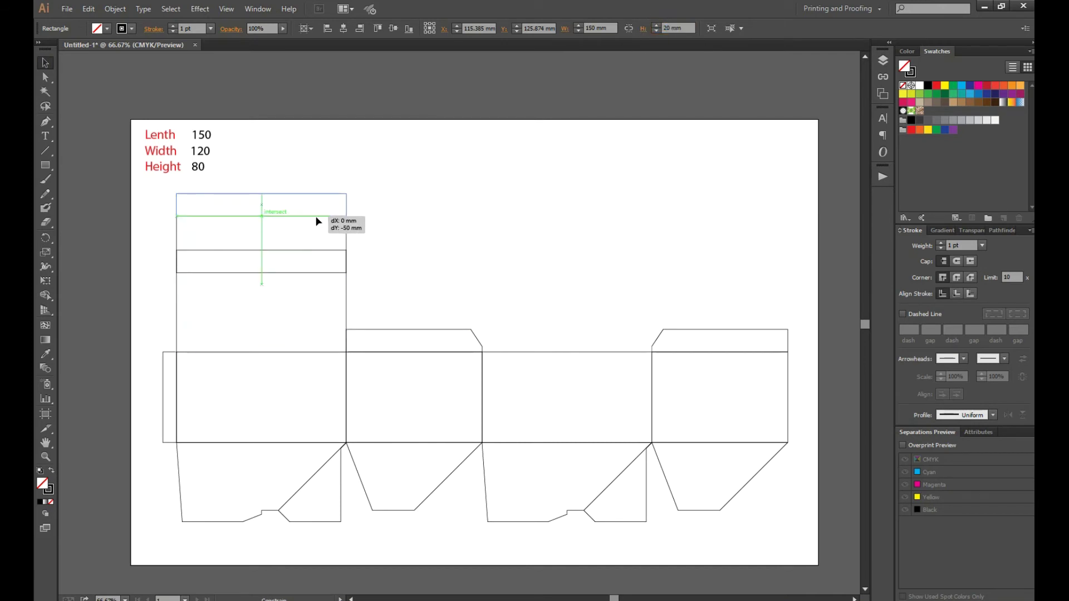
{"action": "left_click", "coordinate": [319, 180]}
{"action": "key", "text": "a"}
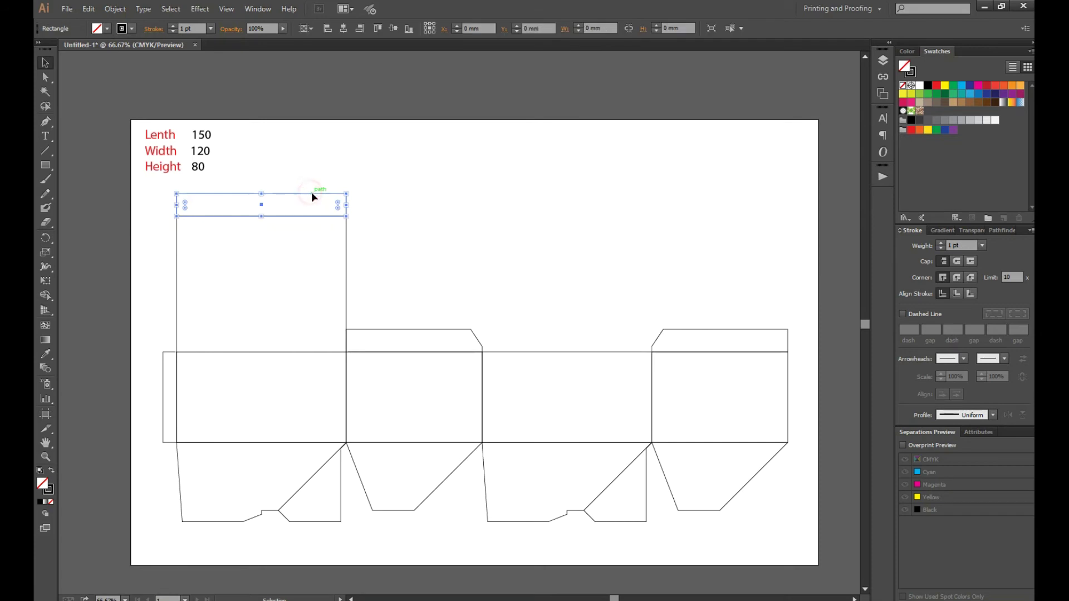
{"action": "key", "text": "ctrl+k"}
{"action": "key", "text": "Return"}
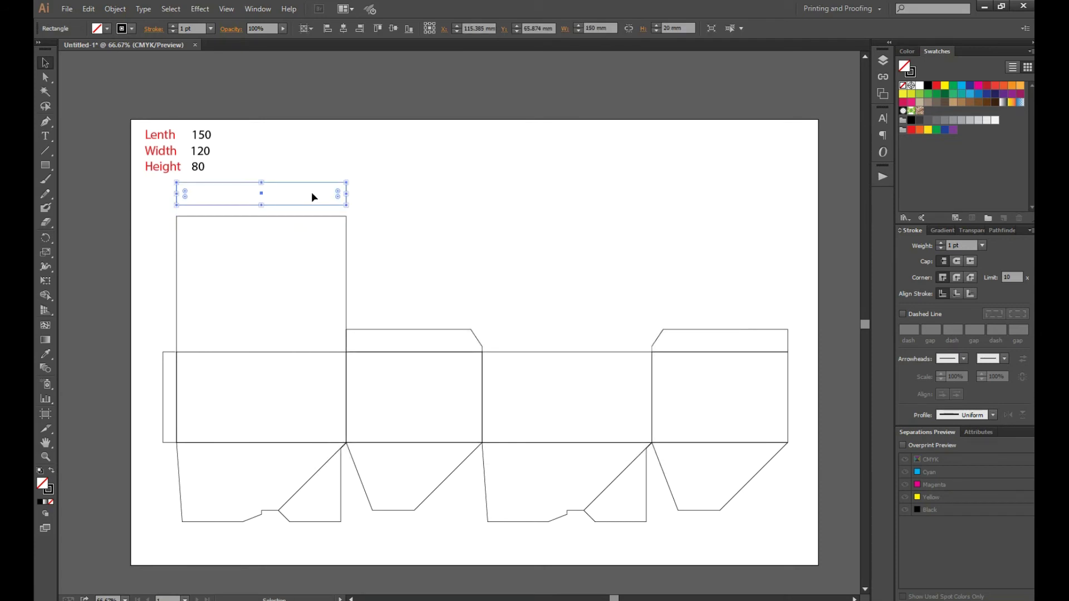
{"action": "key", "text": "Up"}
Delete the lid's top edge segment and zoom in on the lid area.
{"action": "left_click", "coordinate": [288, 244]}
{"action": "left_click", "coordinate": [288, 215]}
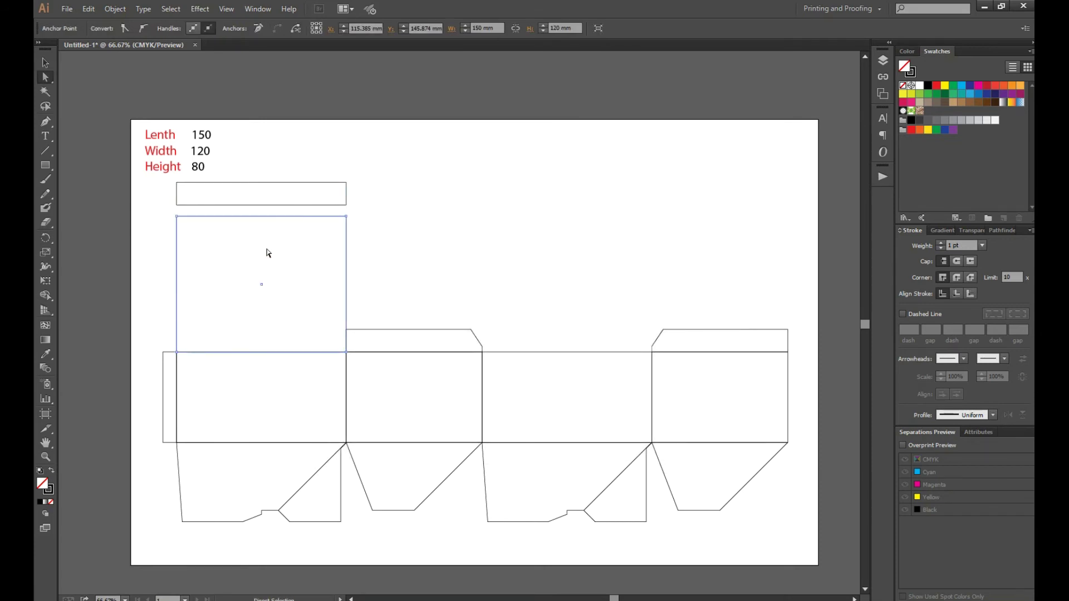
{"action": "key", "text": "Delete"}
{"action": "left_click", "coordinate": [266, 250]}
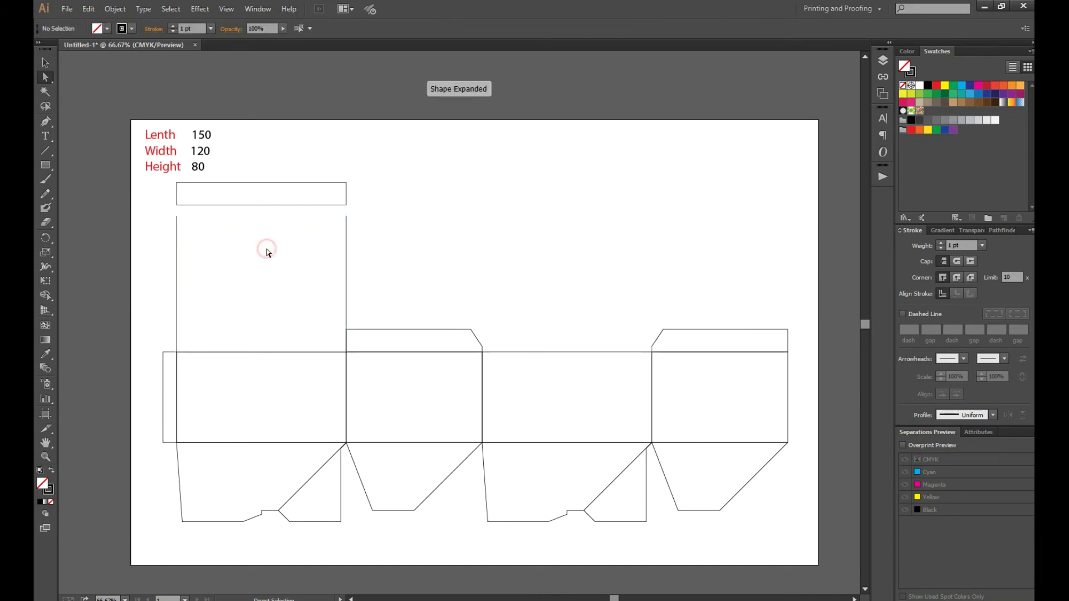
{"action": "left_click", "coordinate": [227, 215]}
{"action": "key", "text": "z"}
{"action": "mouse_move", "coordinate": [145, 160]}
{"action": "left_mouse_down"}
{"action": "mouse_move", "coordinate": [789, 565]}
{"action": "mouse_move", "coordinate": [819, 556]}
{"action": "left_mouse_up"}
Nudge the lid's top line down 0.7 mm and shorten it to 138 mm wide.
{"action": "left_click", "coordinate": [46, 76]}
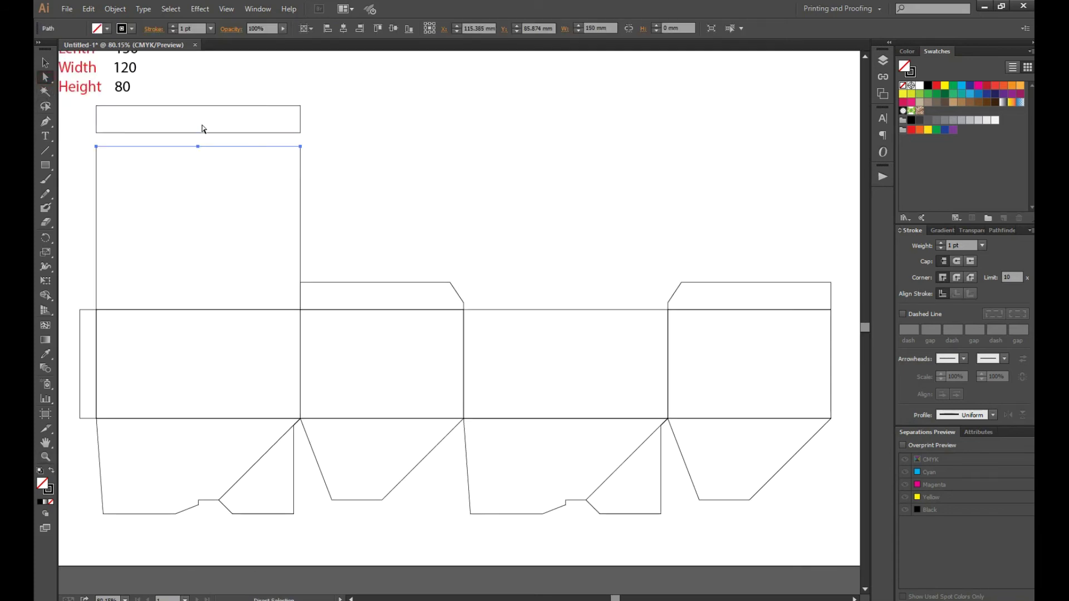
{"action": "key", "text": "ctrl+k"}
{"action": "type", "text": "0.7"}
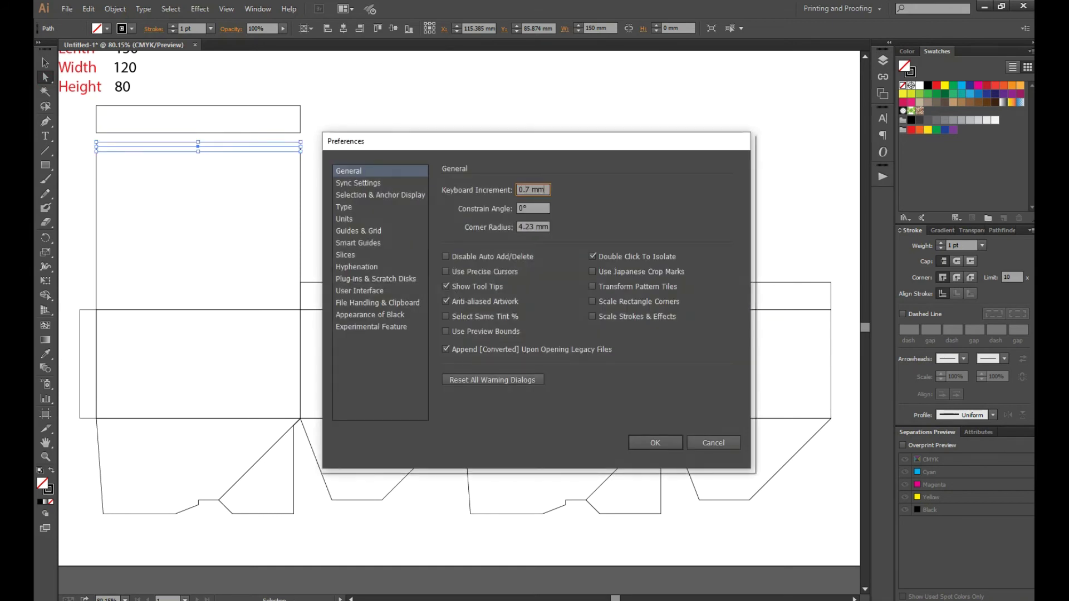
{"action": "key", "text": "Return"}
{"action": "key", "text": "Down"}
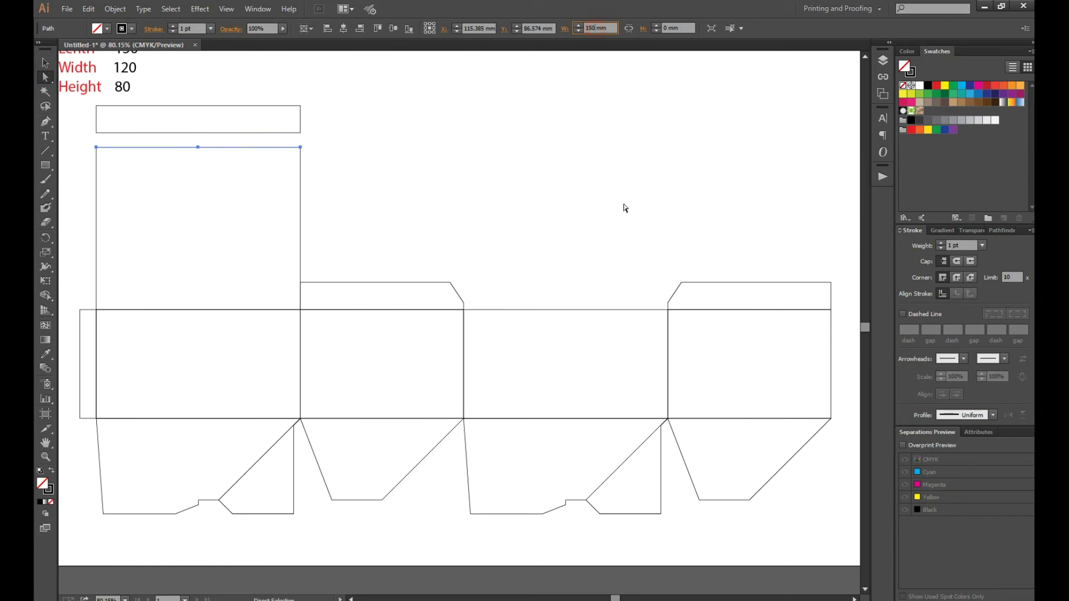
{"action": "type", "text": "2"}
{"action": "key", "text": "Return"}
Nudge the line back up and cut its width down to a 6 mm segment.
{"action": "key", "text": "v"}
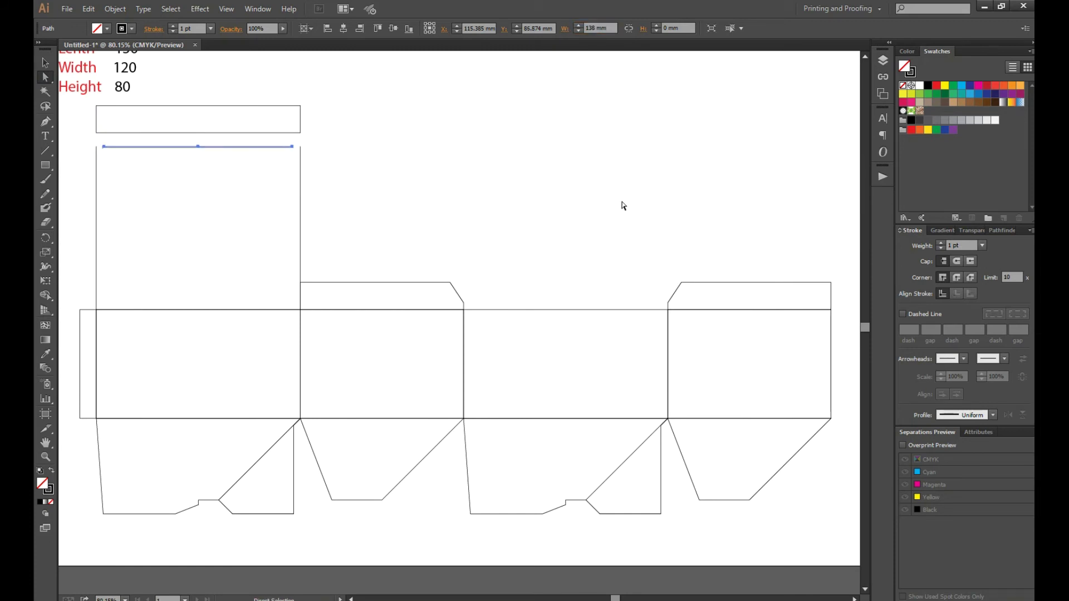
{"action": "key", "text": "Up"}
{"action": "double_click", "coordinate": [615, 27]}
{"action": "type", "text": "6"}
{"action": "key", "text": "Return"}
{"action": "left_click", "coordinate": [96, 161]}
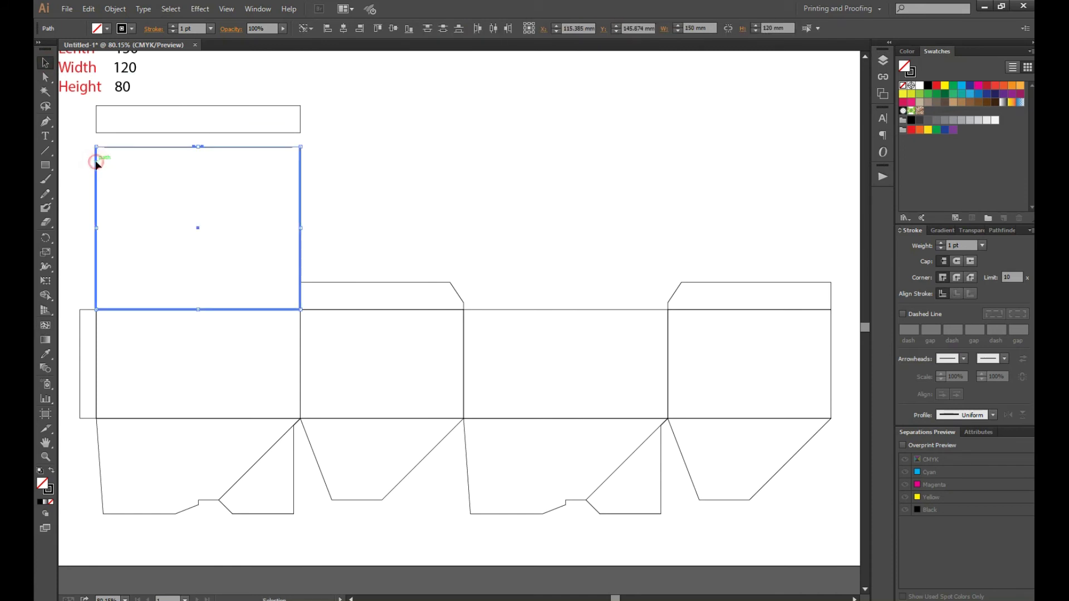
Zoom in on the lid and slide the 6 mm segment along its top edge.
{"action": "key", "text": "z"}
{"action": "left_click_drag", "start_coordinate": [84, 128], "coordinate": [349, 316]}
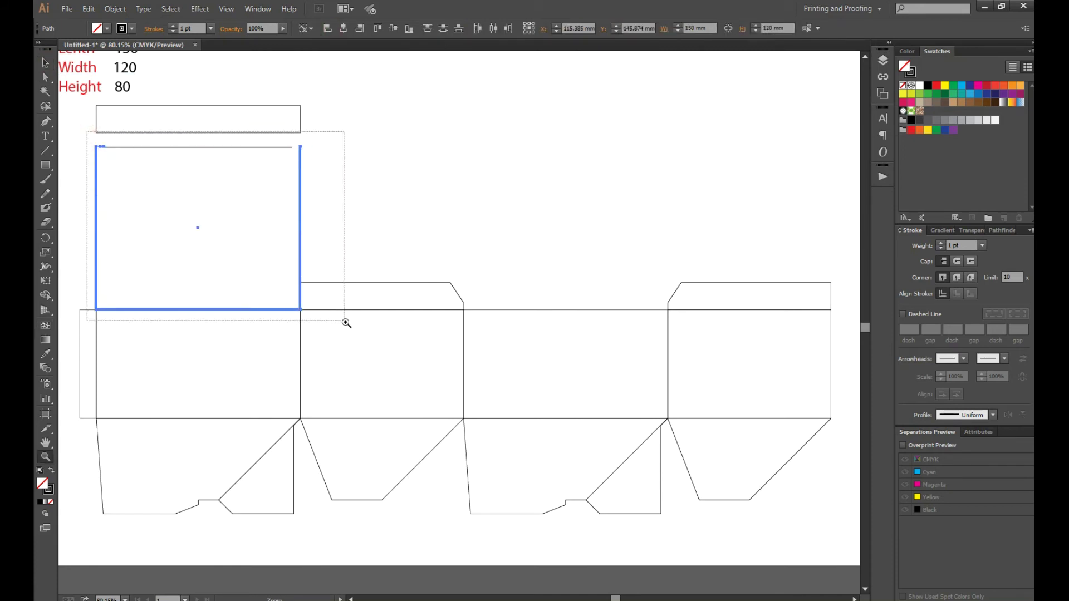
{"action": "left_click", "coordinate": [45, 62]}
{"action": "left_click_drag", "start_coordinate": [133, 96], "coordinate": [250, 96]}
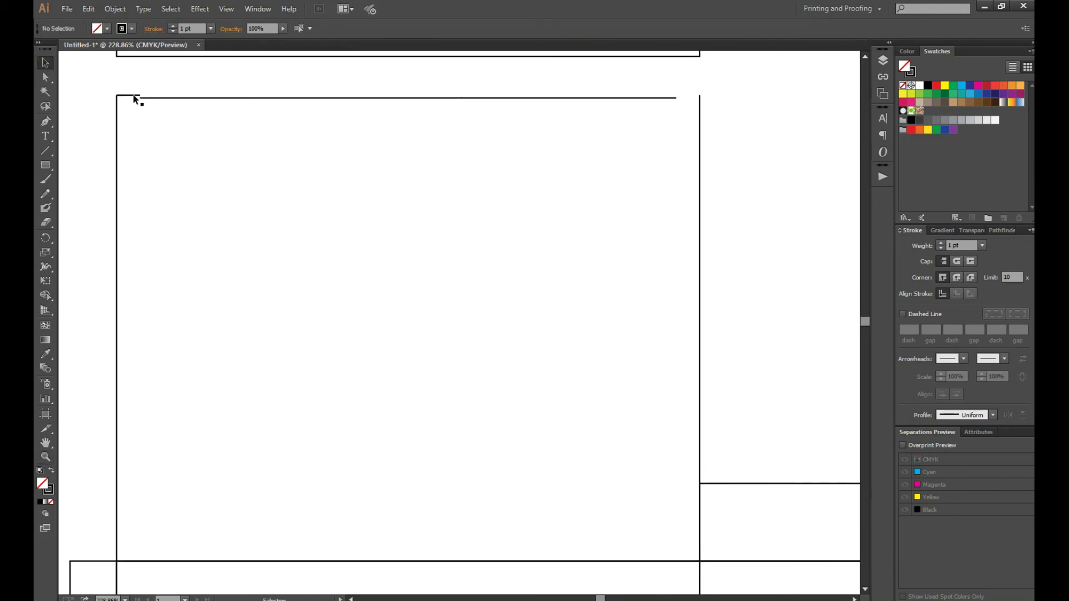
{"action": "left_click", "coordinate": [118, 125]}
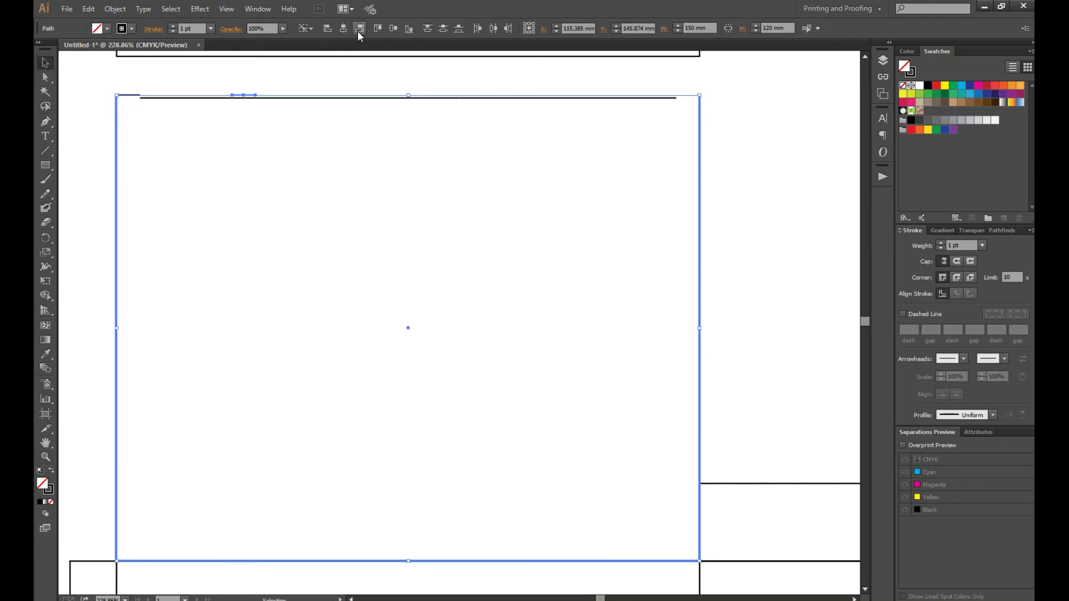
Join the top segment to the lid's corner anchors, leaving stepped notches at both top corners.
{"action": "key", "text": "a"}
{"action": "left_click", "coordinate": [139, 96]}
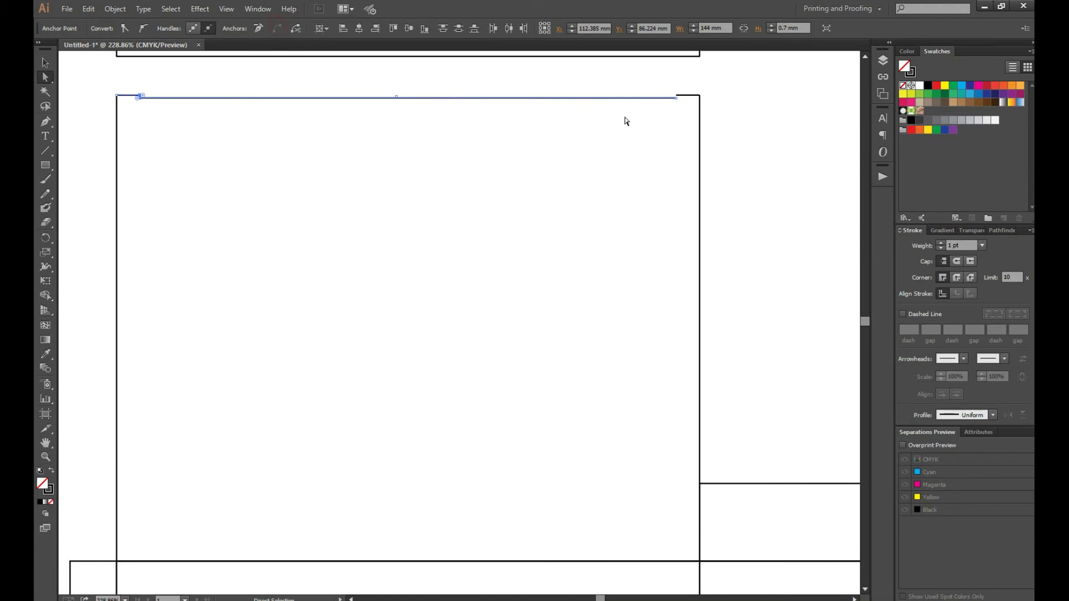
{"action": "key", "text": "ctrl+j"}
{"action": "left_click_drag", "start_coordinate": [108, 84], "coordinate": [122, 107]}
{"action": "left_click_drag", "start_coordinate": [688, 84], "coordinate": [715, 102]}
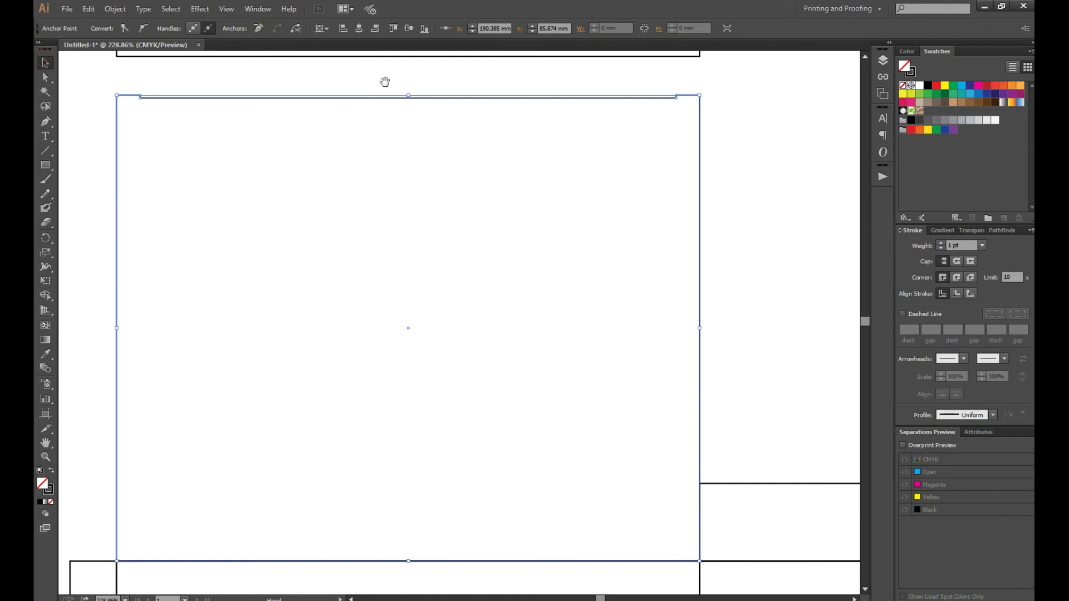
{"action": "scroll", "coordinate": [385, 78], "scroll_direction": "up", "scroll_amount": 5}
{"action": "left_click", "coordinate": [411, 289]}
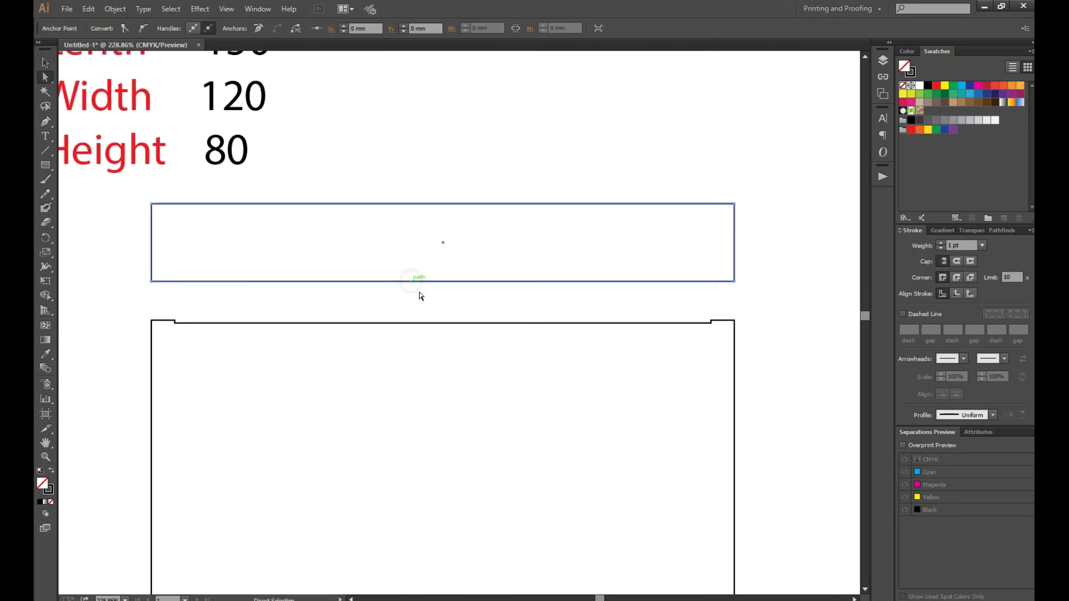
Remove the rectangle's bottom edge and round its two top corners into a tuck flap shape.
{"action": "key", "text": "Delete"}
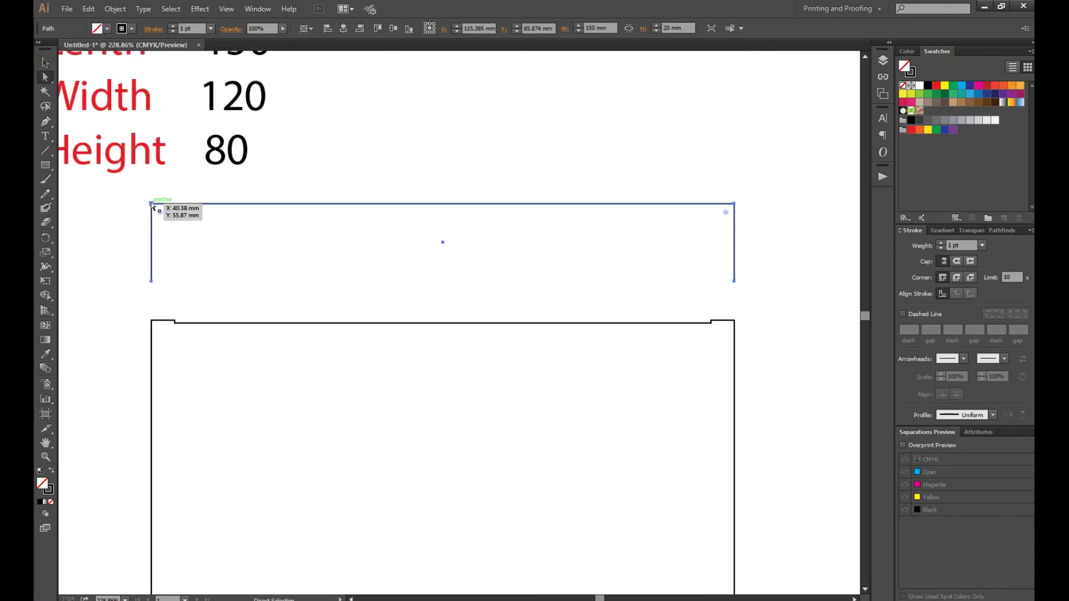
{"action": "left_click", "coordinate": [151, 203]}
{"action": "left_click", "coordinate": [733, 204]}
{"action": "mouse_move", "coordinate": [726, 213]}
{"action": "left_mouse_down"}
{"action": "mouse_move", "coordinate": [709, 254]}
{"action": "mouse_move", "coordinate": [692, 245]}
{"action": "left_mouse_up"}
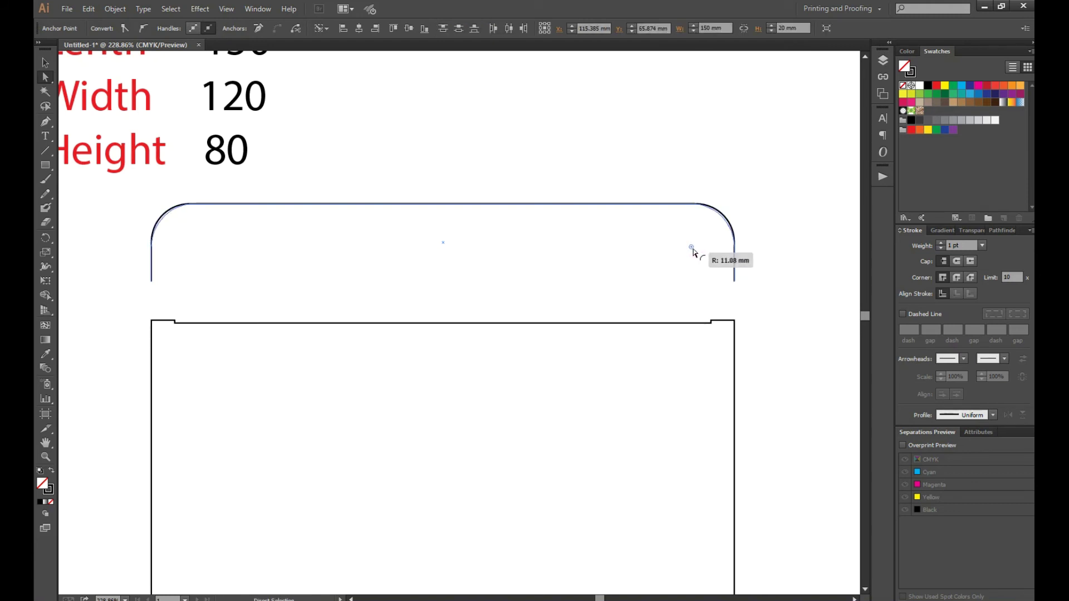
{"action": "left_click", "coordinate": [152, 246]}
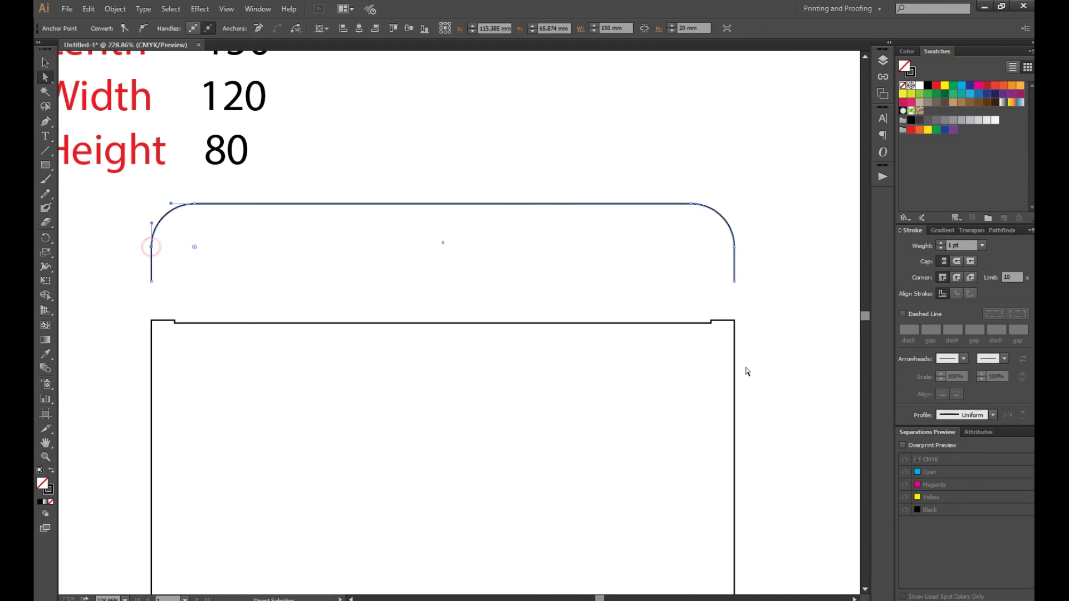
{"action": "left_click", "coordinate": [734, 246], "text": "shift"}
{"action": "left_click_drag", "start_coordinate": [734, 246], "coordinate": [733, 281]}
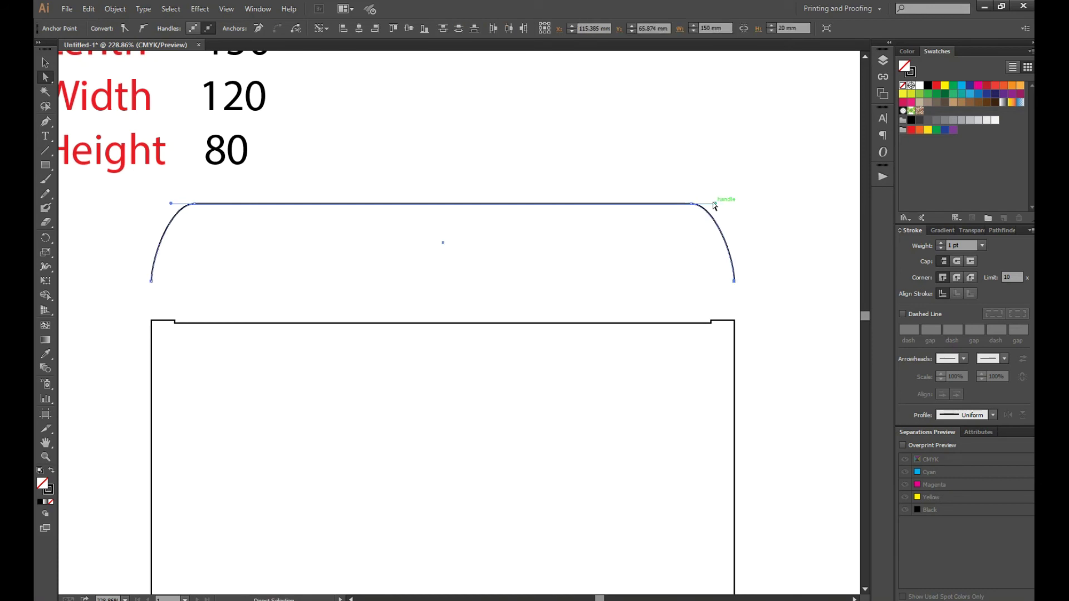
{"action": "left_click_drag", "start_coordinate": [716, 204], "coordinate": [735, 221]}
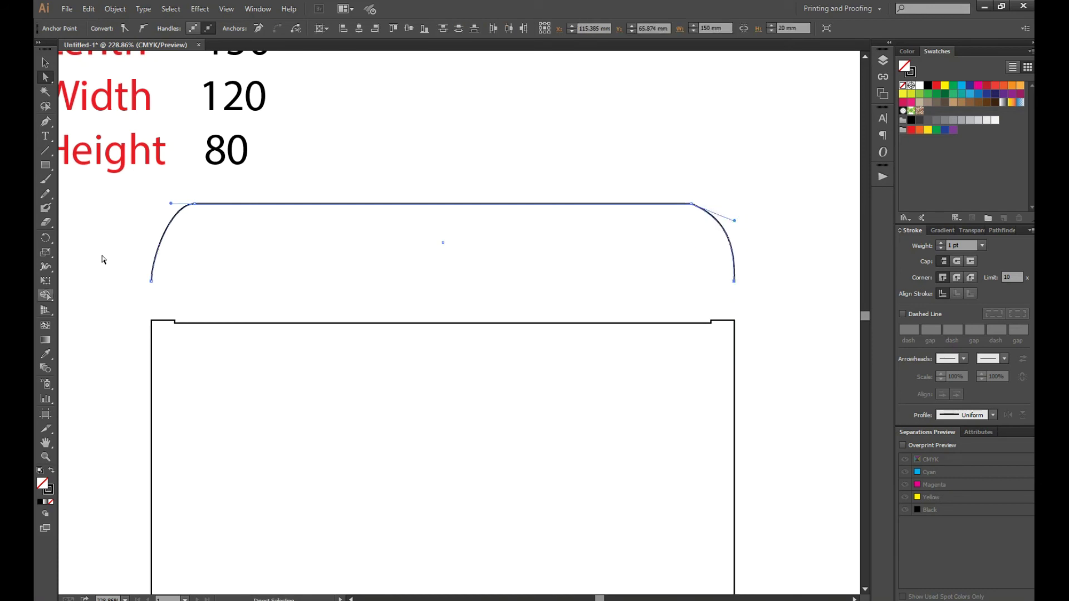
{"action": "left_click_drag", "start_coordinate": [170, 206], "coordinate": [149, 226]}
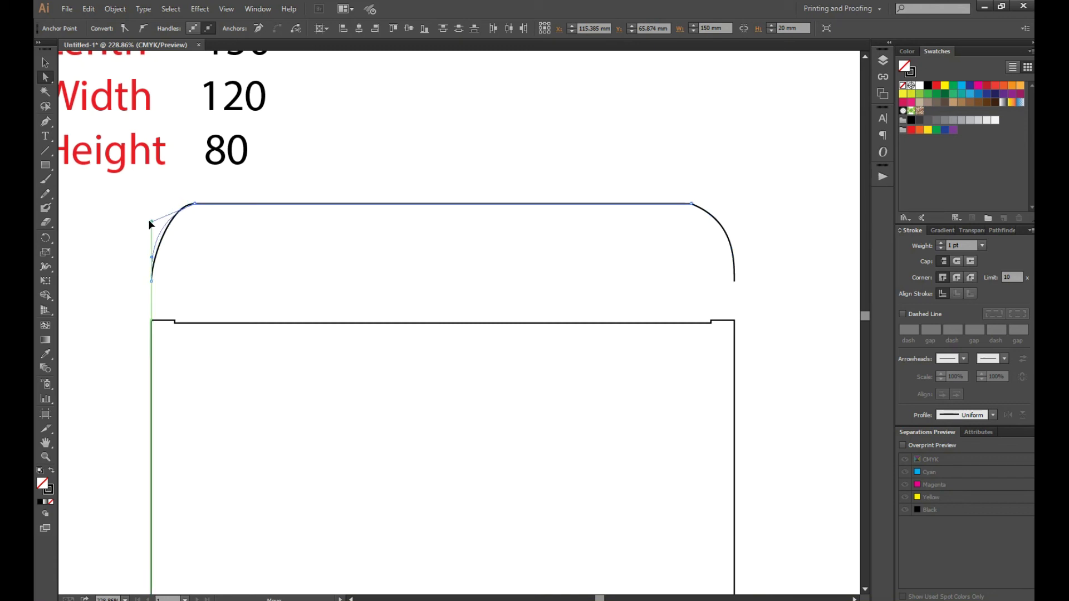
{"action": "left_click", "coordinate": [353, 248]}
Nudge the rounded flap down so it sits on the lid's top edge.
{"action": "key", "text": "v"}
{"action": "left_click_drag", "start_coordinate": [277, 204], "coordinate": [280, 206]}
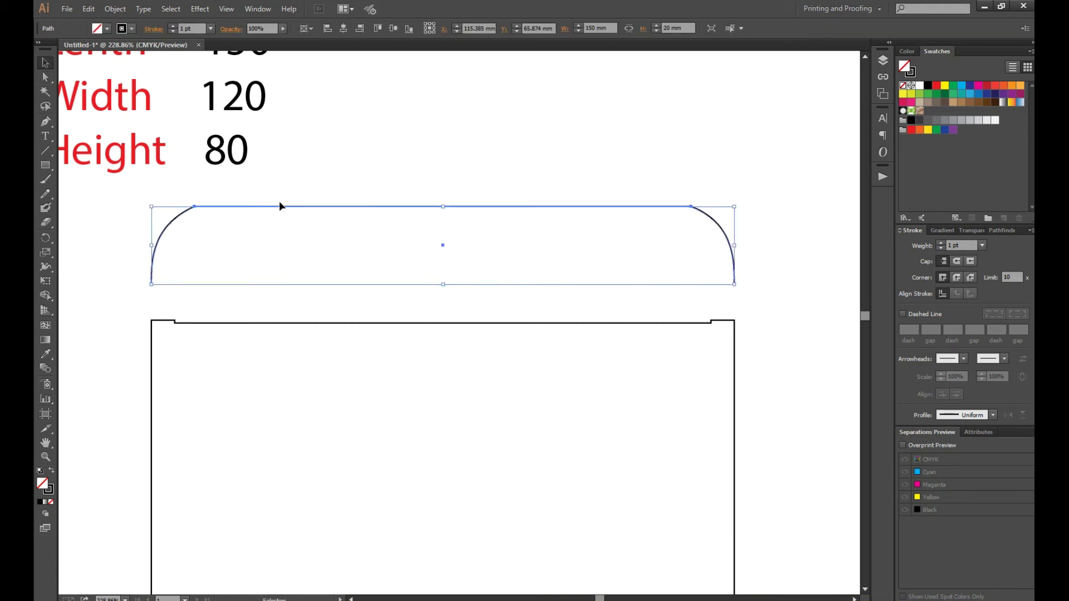
{"action": "key", "text": "ctrl+k"}
{"action": "key", "text": "Return"}
{"action": "key", "text": "Down"}
{"action": "left_click", "coordinate": [279, 204]}
Set the tuck flap width to 149 mm and zoom in on its lower-left join.
{"action": "left_click", "coordinate": [256, 242]}
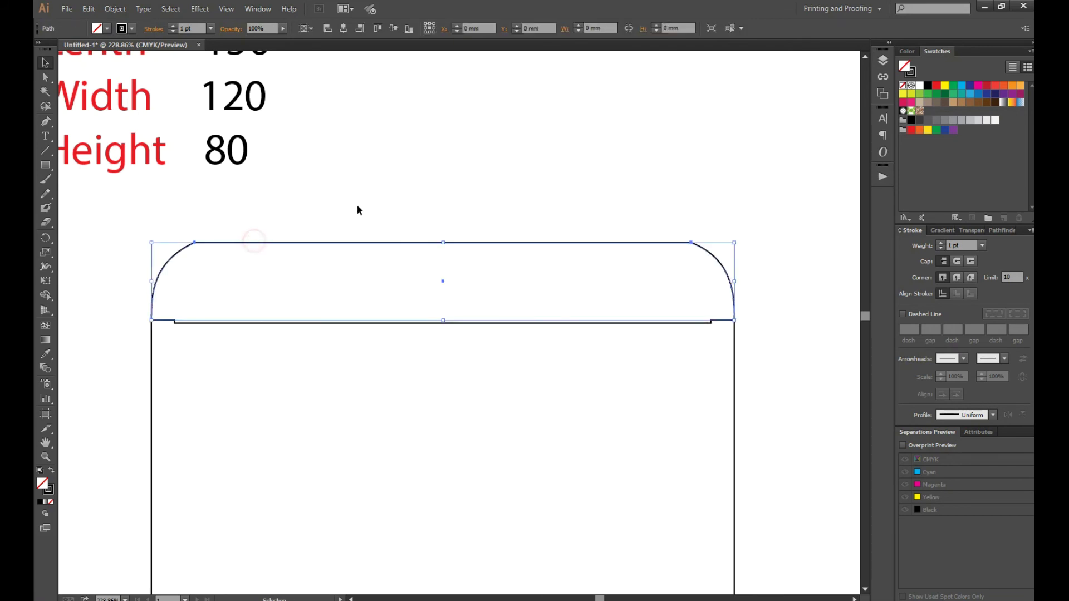
{"action": "left_click", "coordinate": [587, 28]}
{"action": "type", "text": "149"}
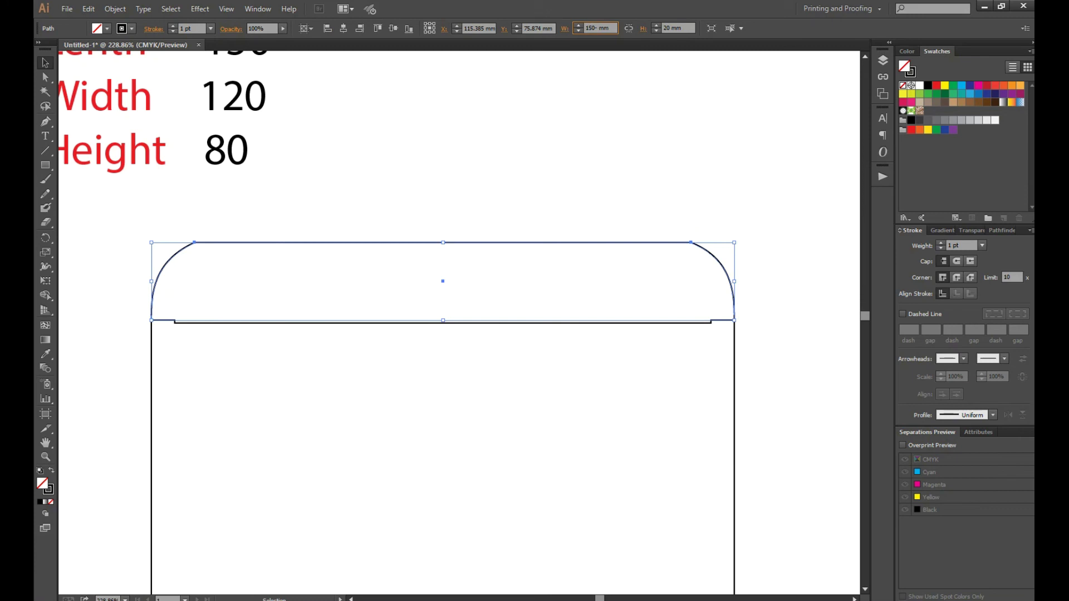
{"action": "key", "text": "Return"}
{"action": "left_click", "coordinate": [689, 190]}
{"action": "key", "text": "ctrl+space"}
{"action": "left_click_drag", "start_coordinate": [112, 291], "coordinate": [194, 340]}
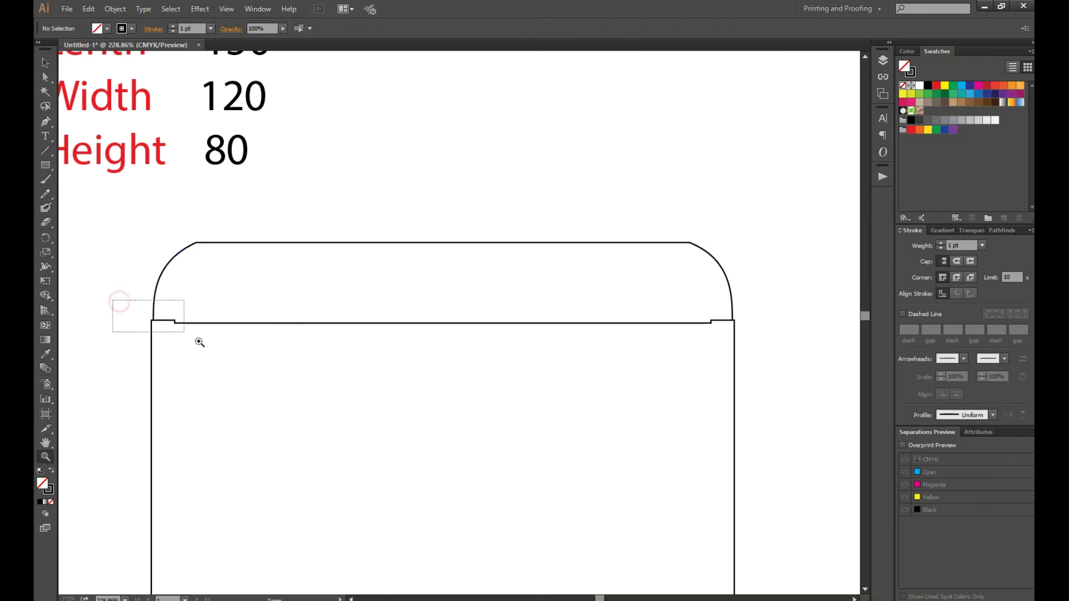
Draw a short guide line beside the glue flap and rotate it to 45°.
{"action": "scroll", "coordinate": [355, 336], "scroll_direction": "down", "scroll_amount": 3}
{"action": "scroll", "coordinate": [616, 372], "scroll_direction": "down", "scroll_amount": 5}
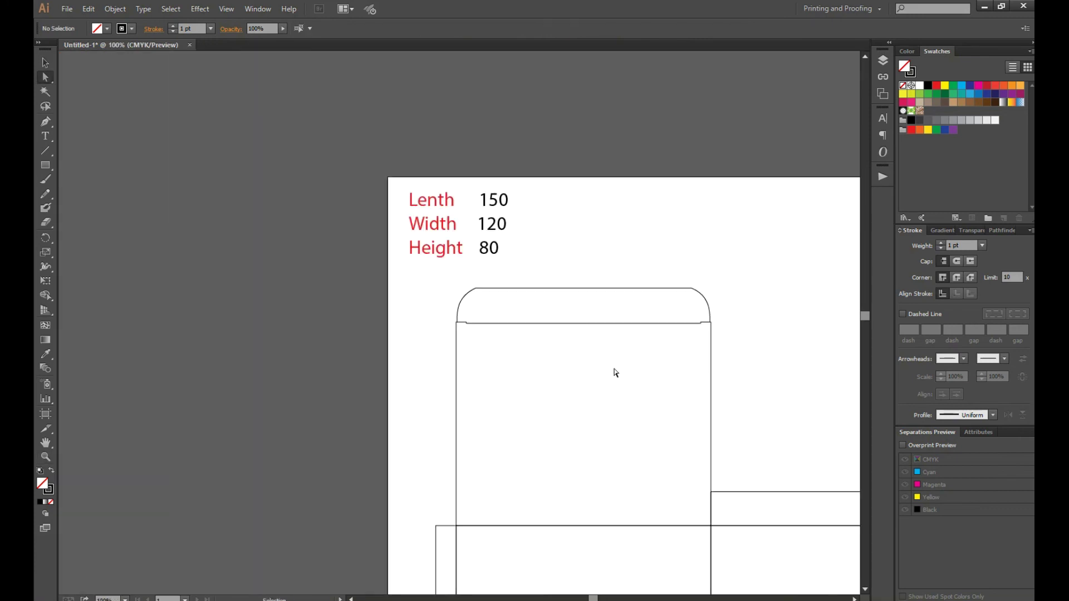
{"action": "scroll", "coordinate": [607, 358], "scroll_direction": "down", "scroll_amount": 2}
{"action": "mouse_move", "coordinate": [770, 350]}
{"action": "left_mouse_down"}
{"action": "mouse_move", "coordinate": [687, 353]}
{"action": "mouse_move", "coordinate": [498, 303]}
{"action": "left_mouse_up"}
{"action": "key", "text": "z"}
{"action": "left_click_drag", "start_coordinate": [213, 199], "coordinate": [744, 545]}
{"action": "key", "text": "a"}
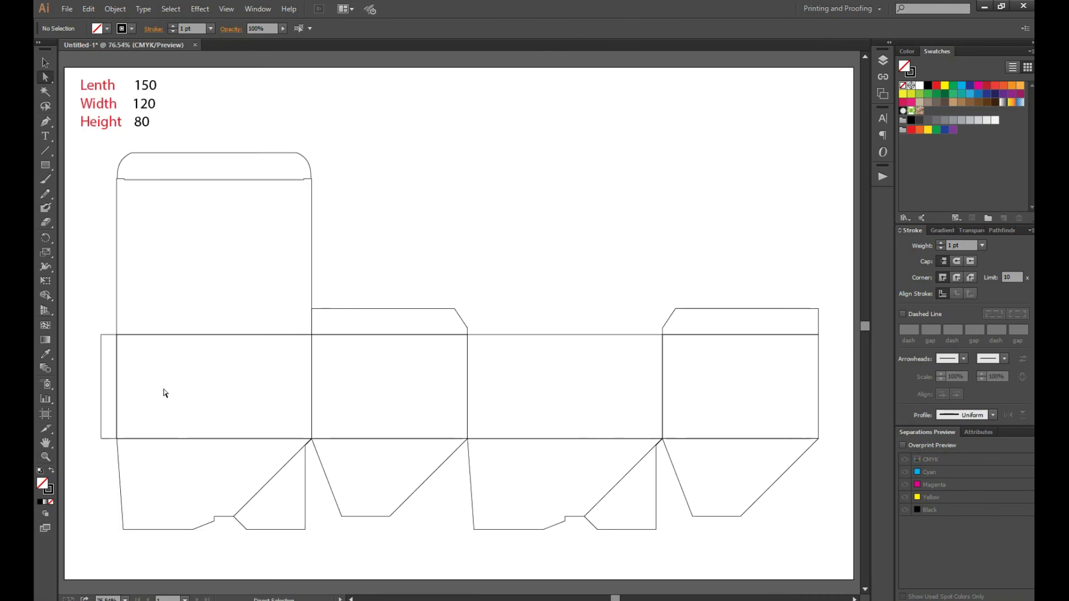
{"action": "key", "text": "p"}
{"action": "left_click", "coordinate": [148, 402]}
{"action": "left_click", "coordinate": [148, 452]}
{"action": "key", "text": "v"}
{"action": "left_click_drag", "start_coordinate": [161, 397], "coordinate": [133, 394]}
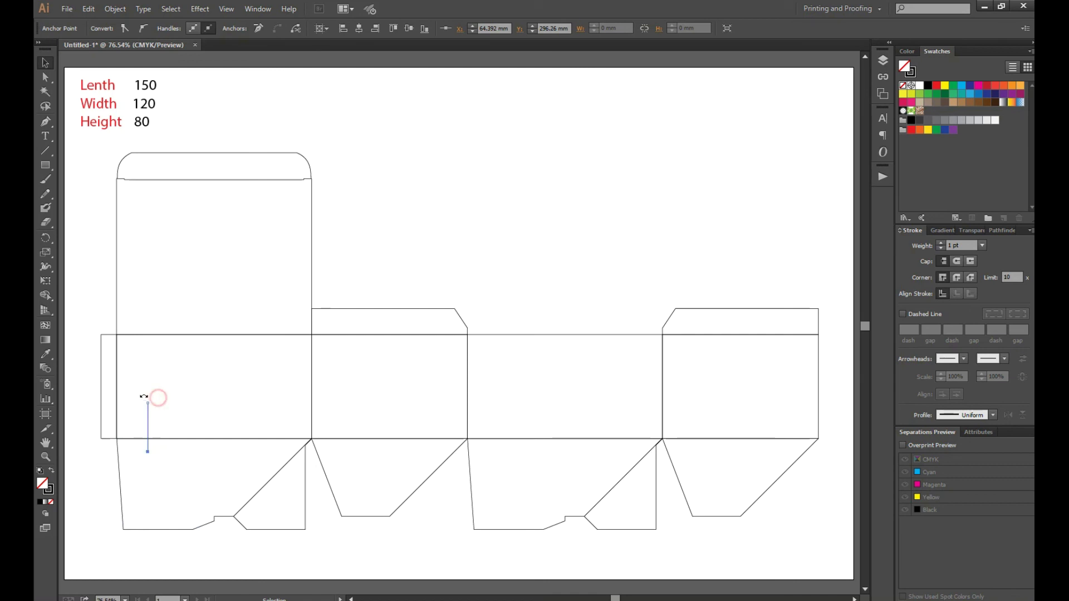
Align the diagonal to the glue flap's edge and raise the flap's bottom-left anchor toward it.
{"action": "left_click", "coordinate": [102, 399], "text": "shift"}
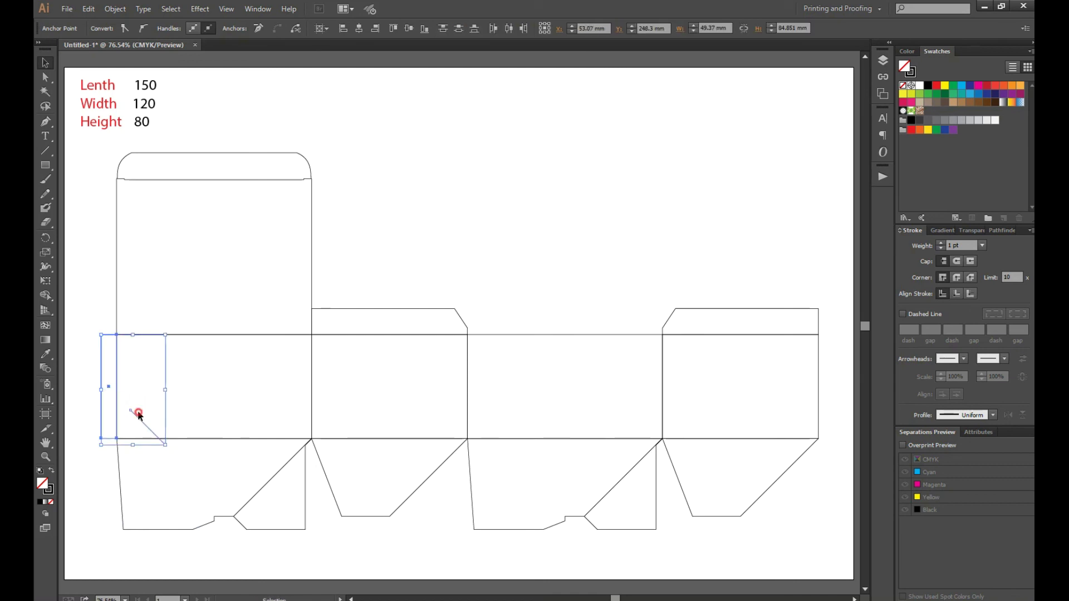
{"action": "left_click", "coordinate": [103, 406]}
{"action": "left_click", "coordinate": [357, 30]}
{"action": "key", "text": "a"}
{"action": "left_click", "coordinate": [101, 440]}
{"action": "left_click_drag", "start_coordinate": [101, 439], "coordinate": [101, 416]}
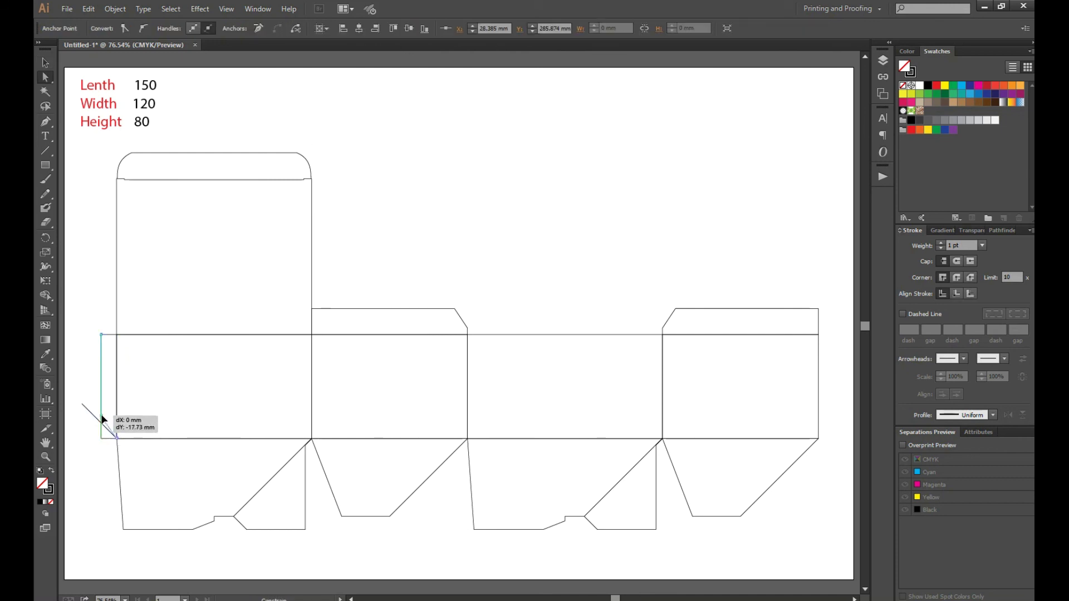
Snap the bottom corner onto the diagonal, then delete the guide line.
{"action": "key", "text": "z"}
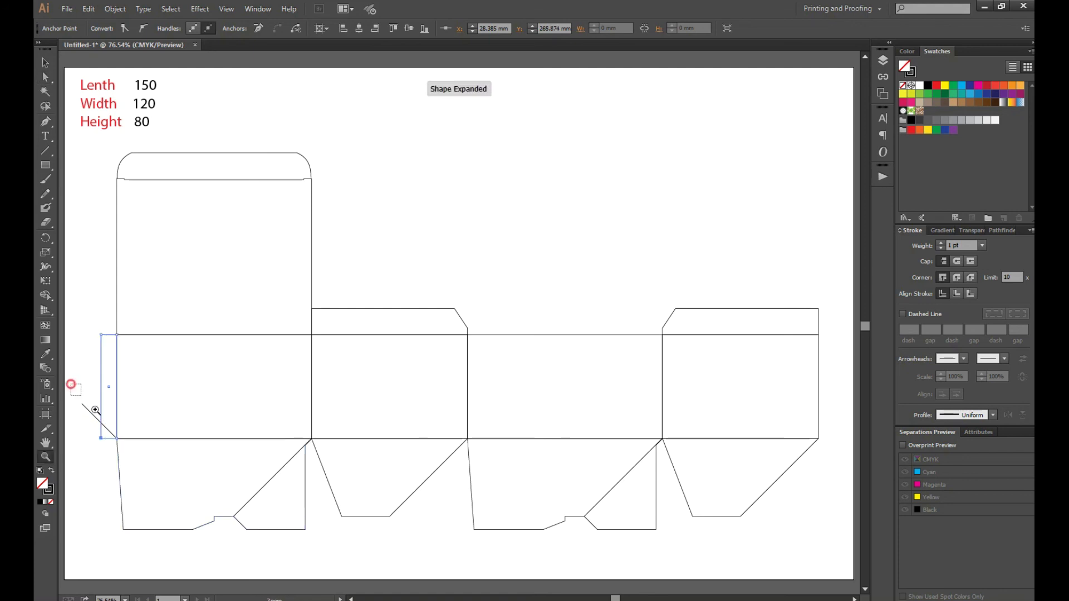
{"action": "left_click_drag", "start_coordinate": [66, 381], "coordinate": [173, 487]}
{"action": "key", "text": "a"}
{"action": "left_click_drag", "start_coordinate": [320, 318], "coordinate": [333, 219]}
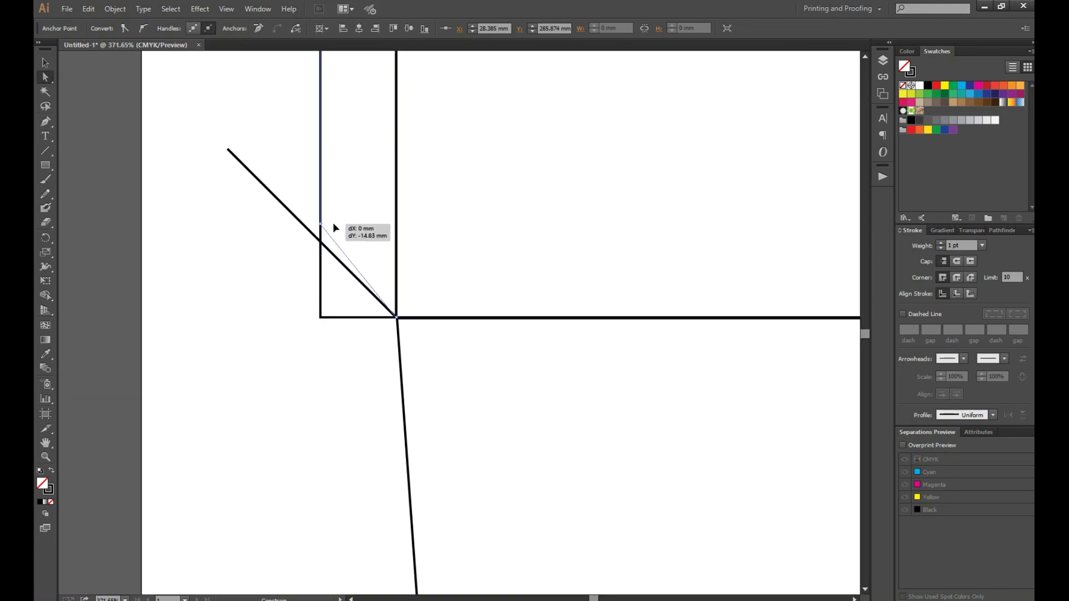
{"action": "left_click", "coordinate": [286, 208]}
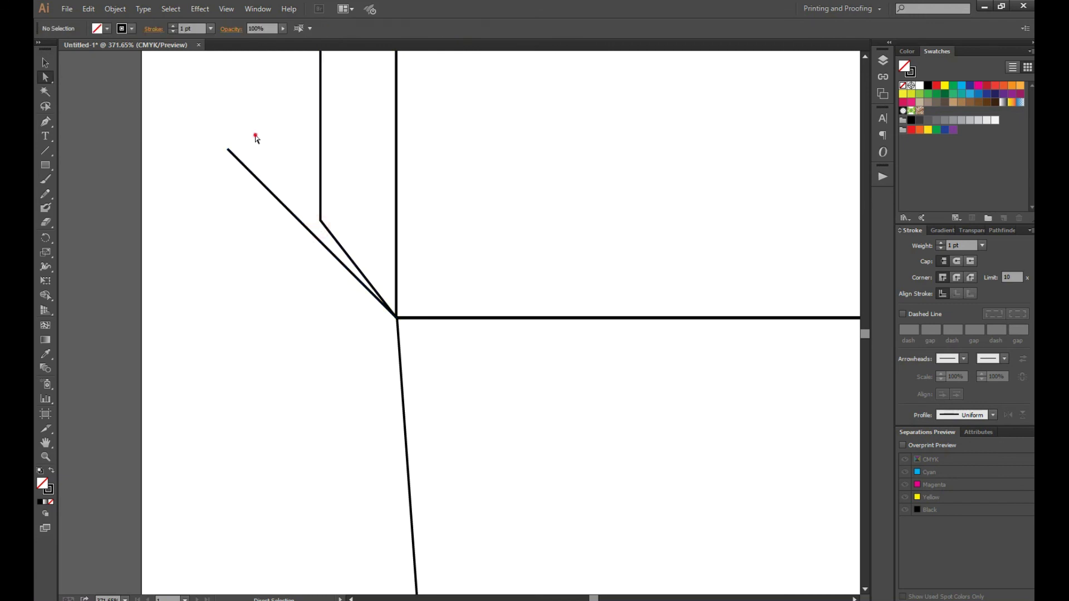
{"action": "key", "text": "Delete"}
{"action": "scroll", "coordinate": [292, 228], "scroll_direction": "down", "scroll_amount": 5}
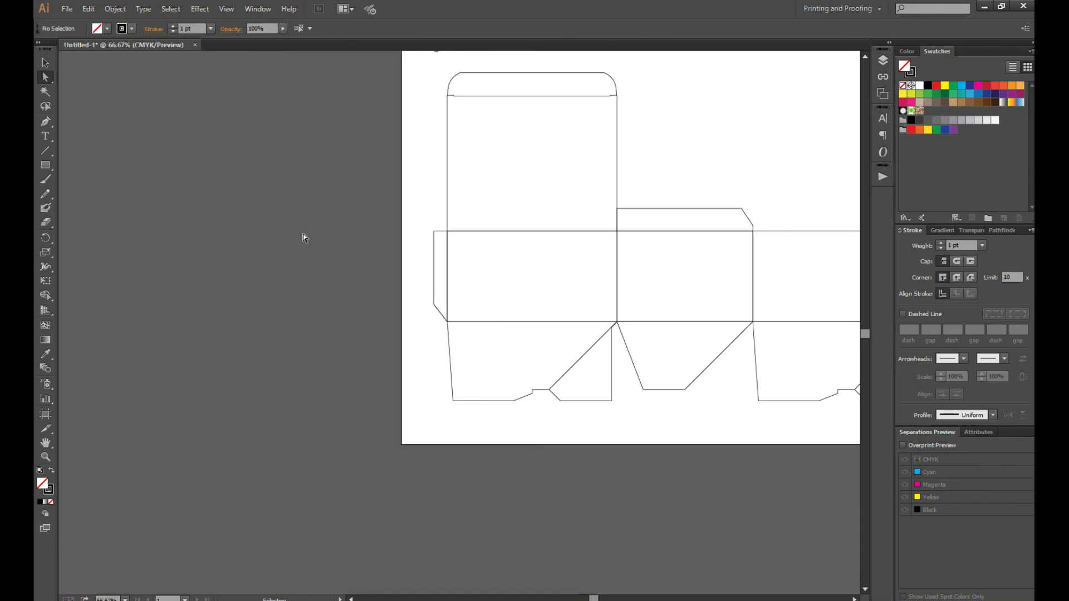
Lower the glue flap's top-left anchor 10 mm, then zoom to fit the whole dieline.
{"action": "left_click", "coordinate": [201, 292]}
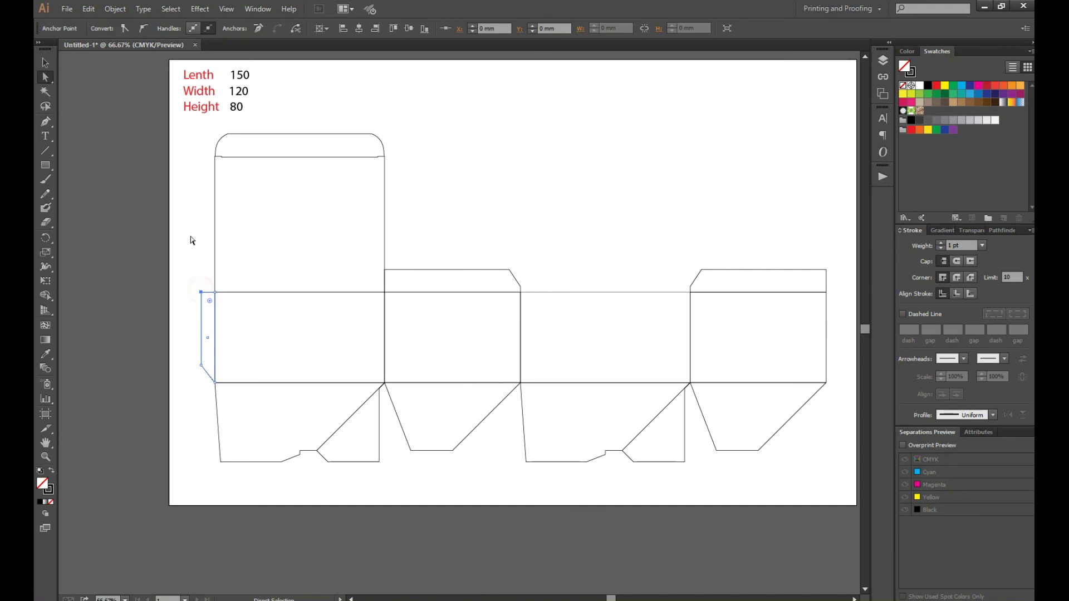
{"action": "key", "text": "ctrl+k"}
{"action": "key", "text": "Return"}
{"action": "key", "text": "Down"}
{"action": "left_click", "coordinate": [152, 256]}
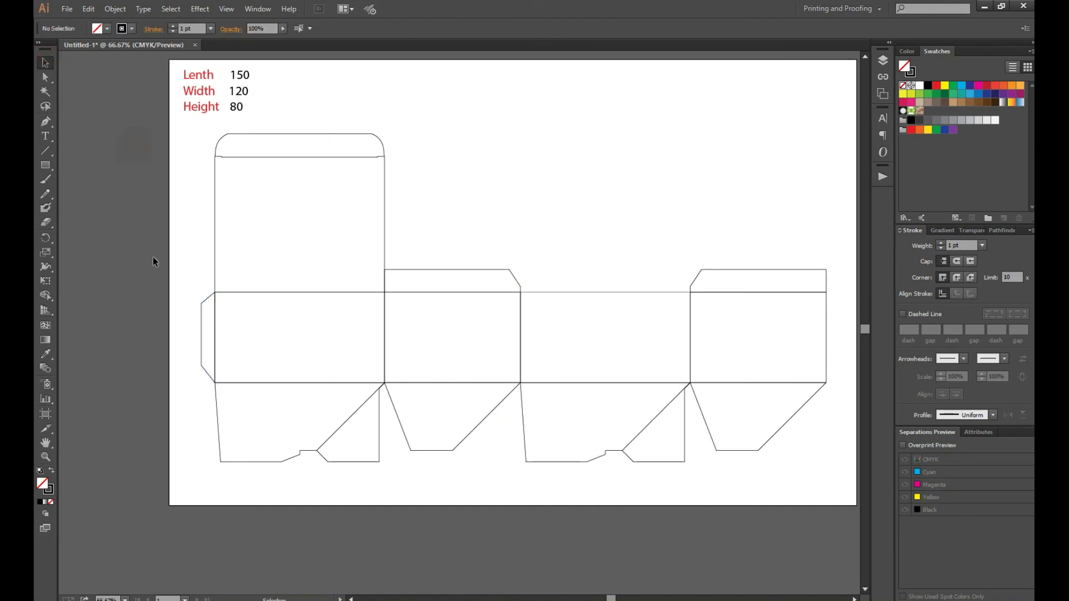
{"action": "left_click_drag", "start_coordinate": [279, 339], "coordinate": [212, 354]}
{"action": "key", "text": "z"}
{"action": "left_click_drag", "start_coordinate": [96, 73], "coordinate": [718, 482]}
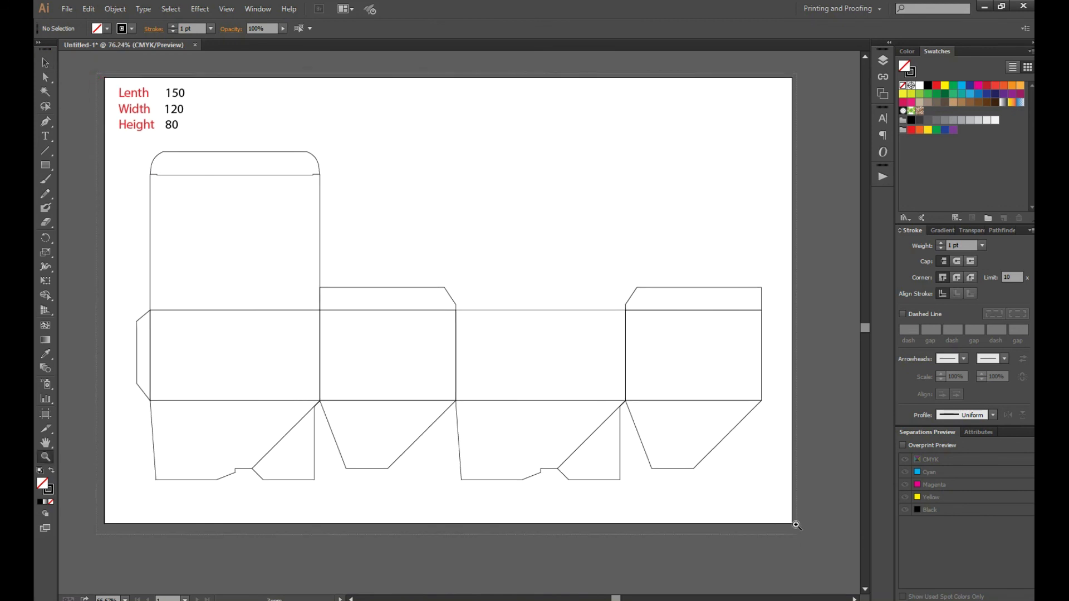
{"action": "key", "text": "v"}
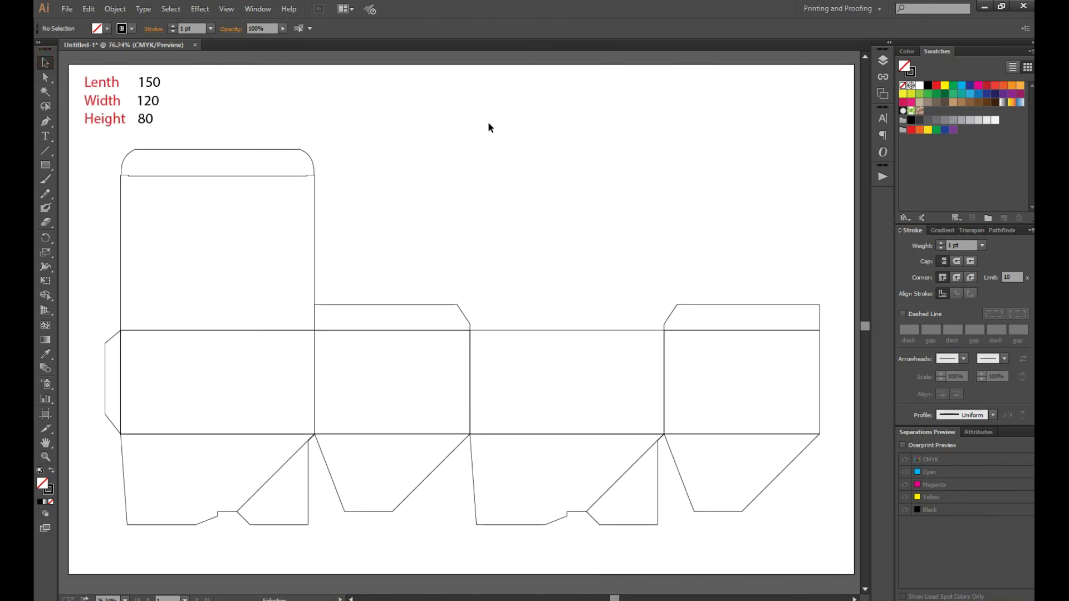